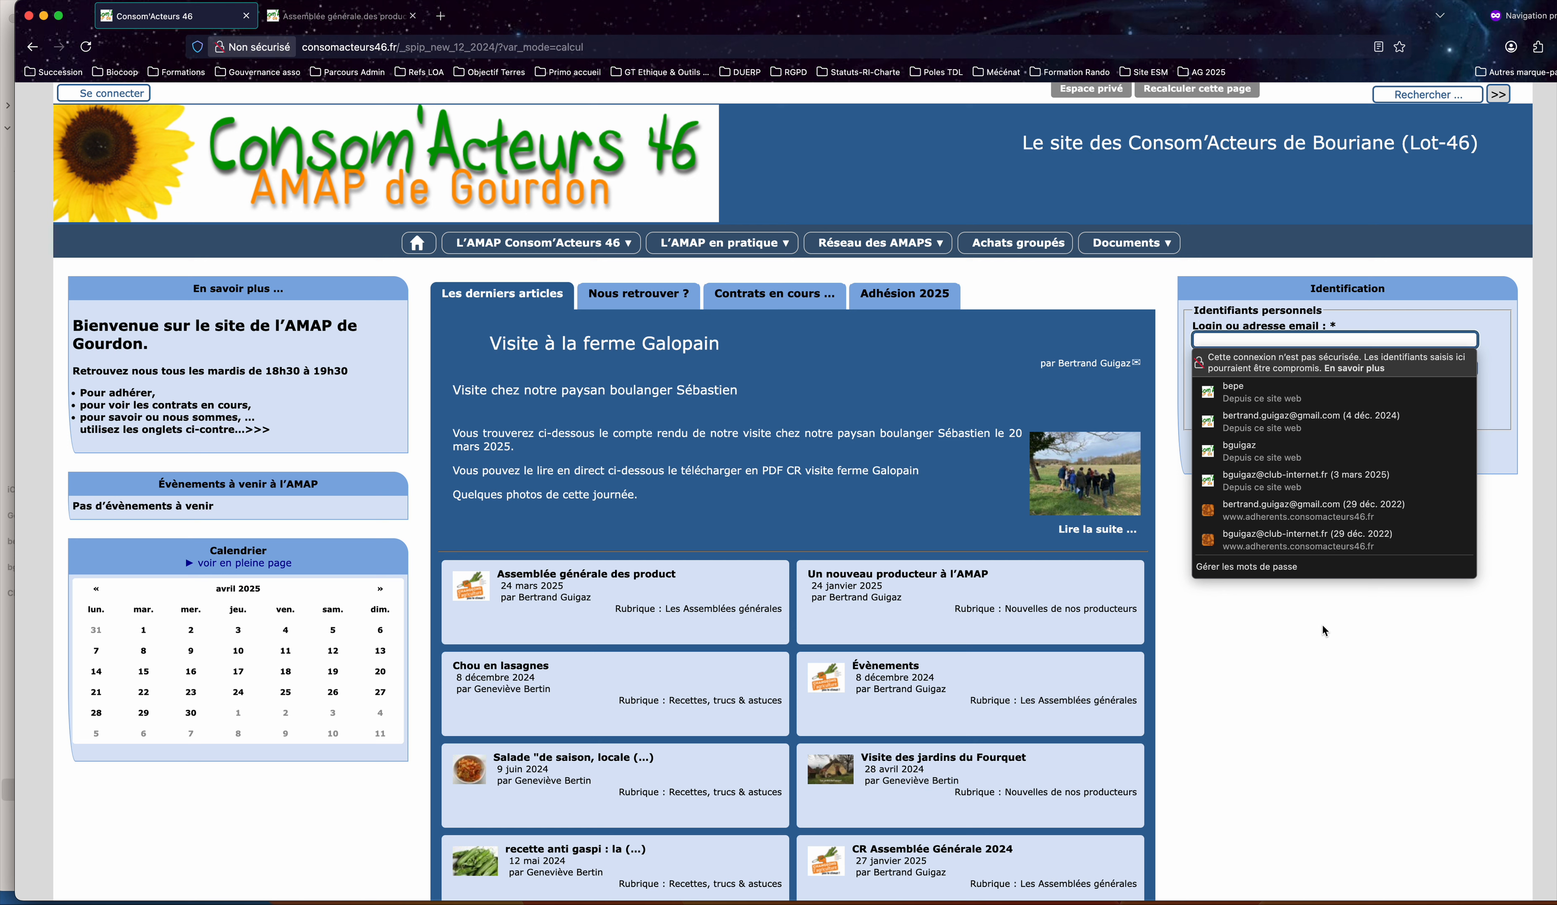
Log in with the saved login and account password, enable Se souvenir de moi, and open the private area.
left_click(1312, 392)
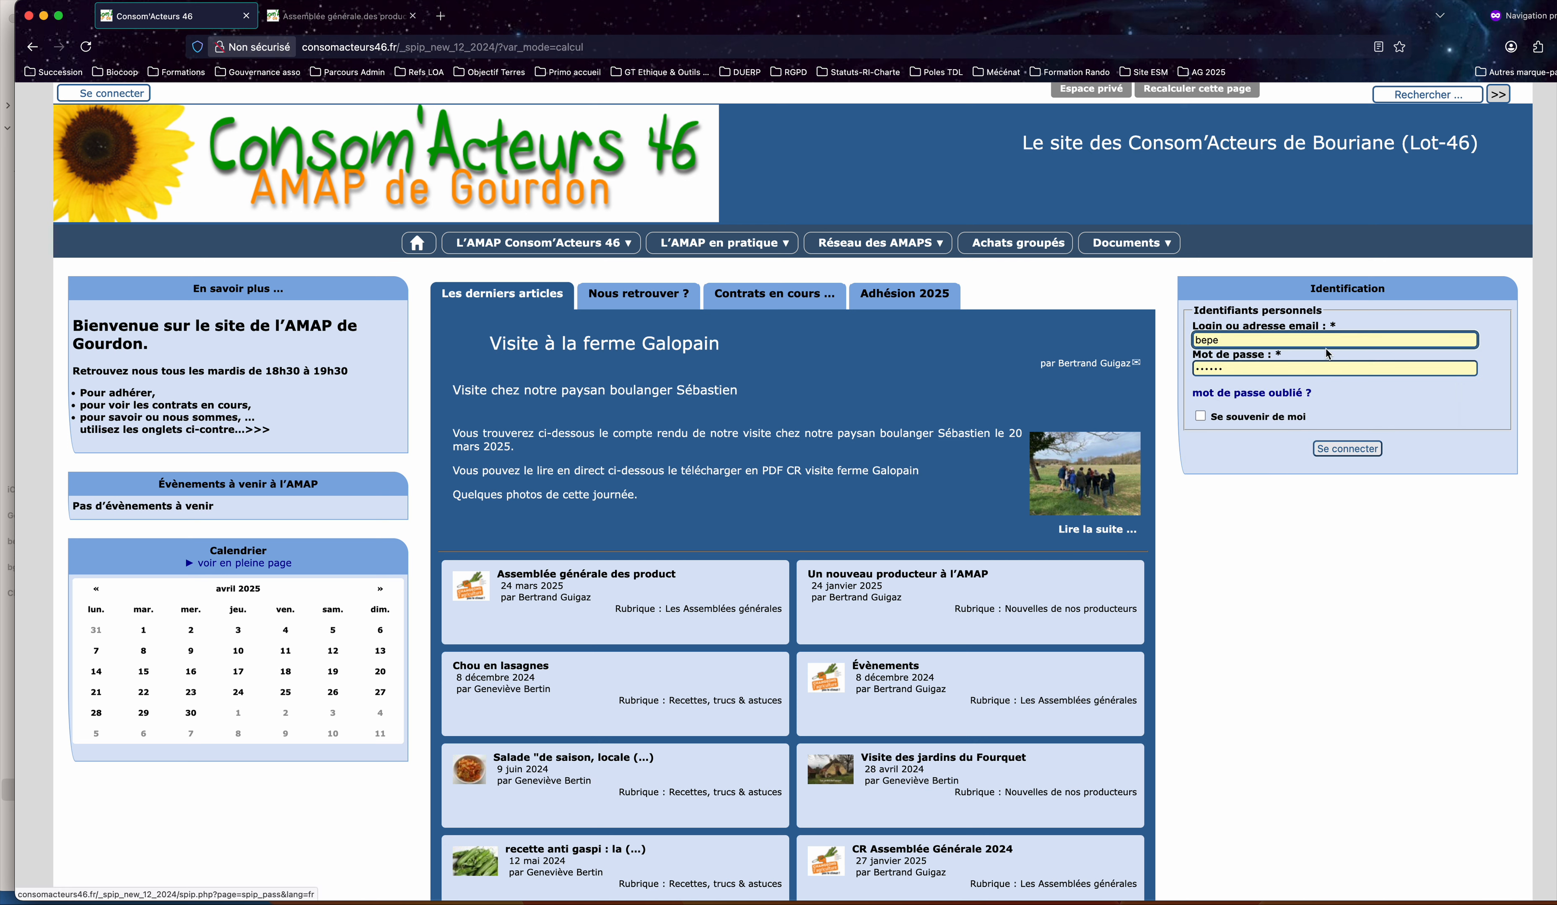
left_click(1200, 416)
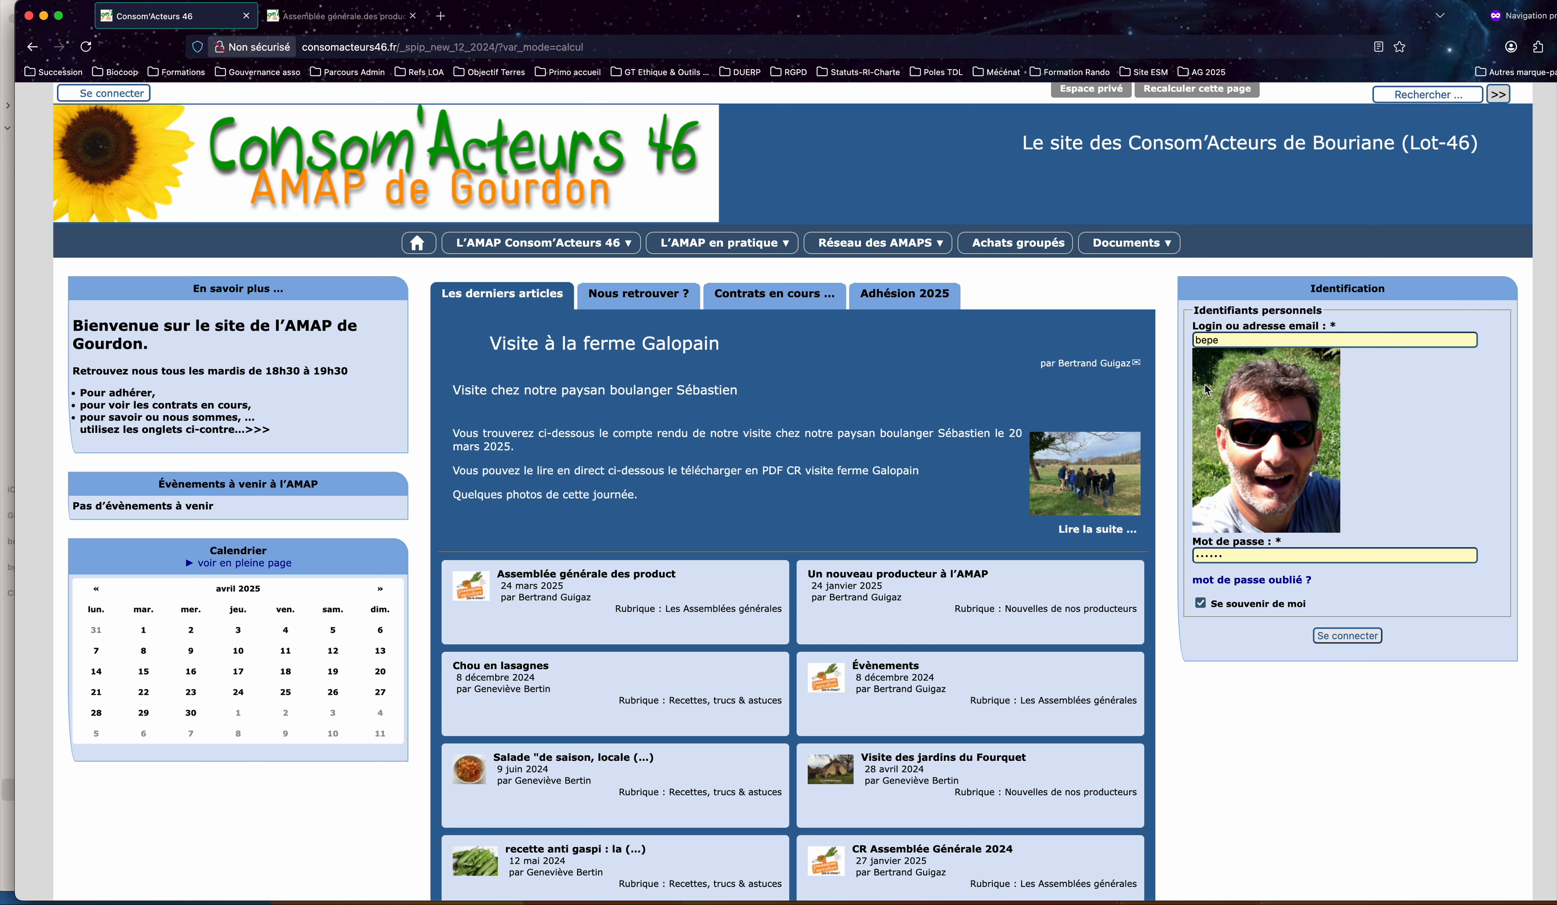
left_click(1347, 636)
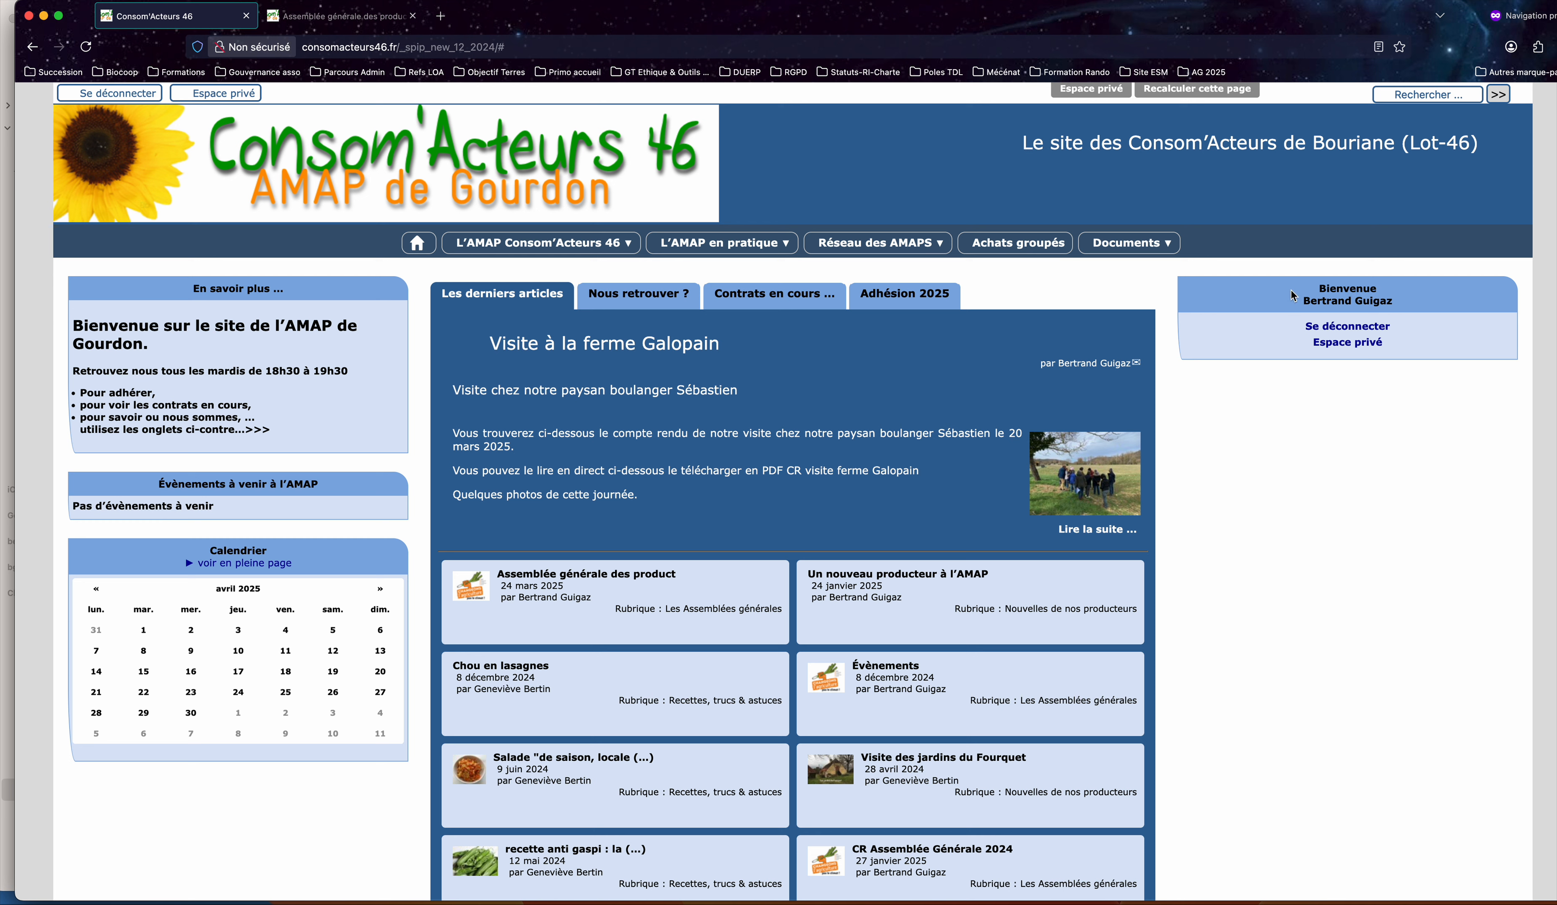
left_click(1331, 345)
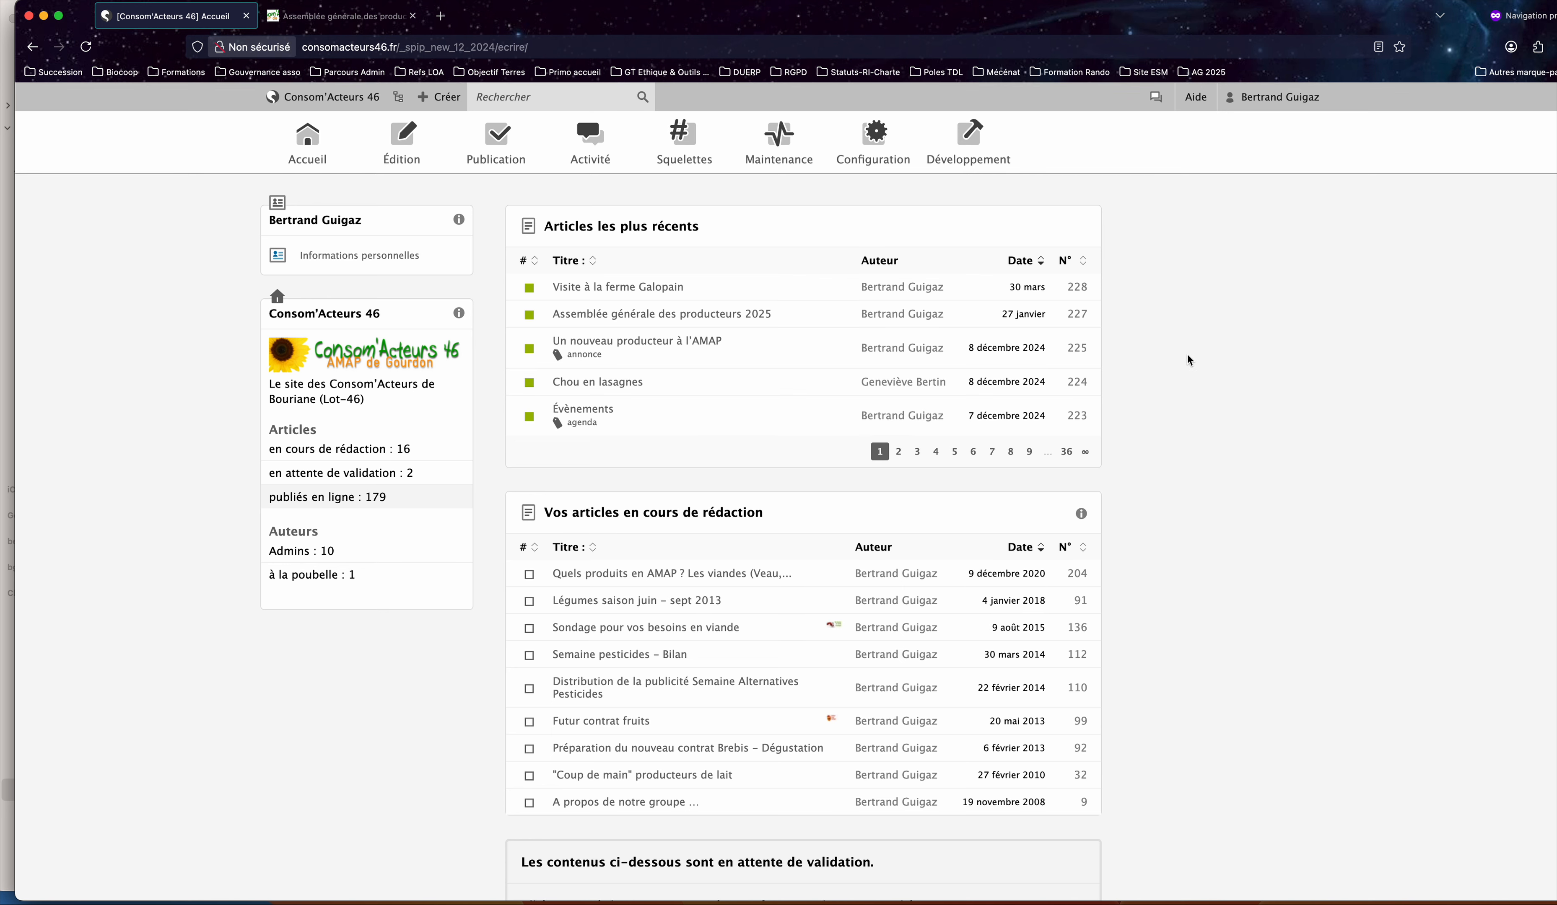
Search the private area for "contrats en cours" and open article 95, "Contrats en cours …".
left_click(564, 96)
type("co")
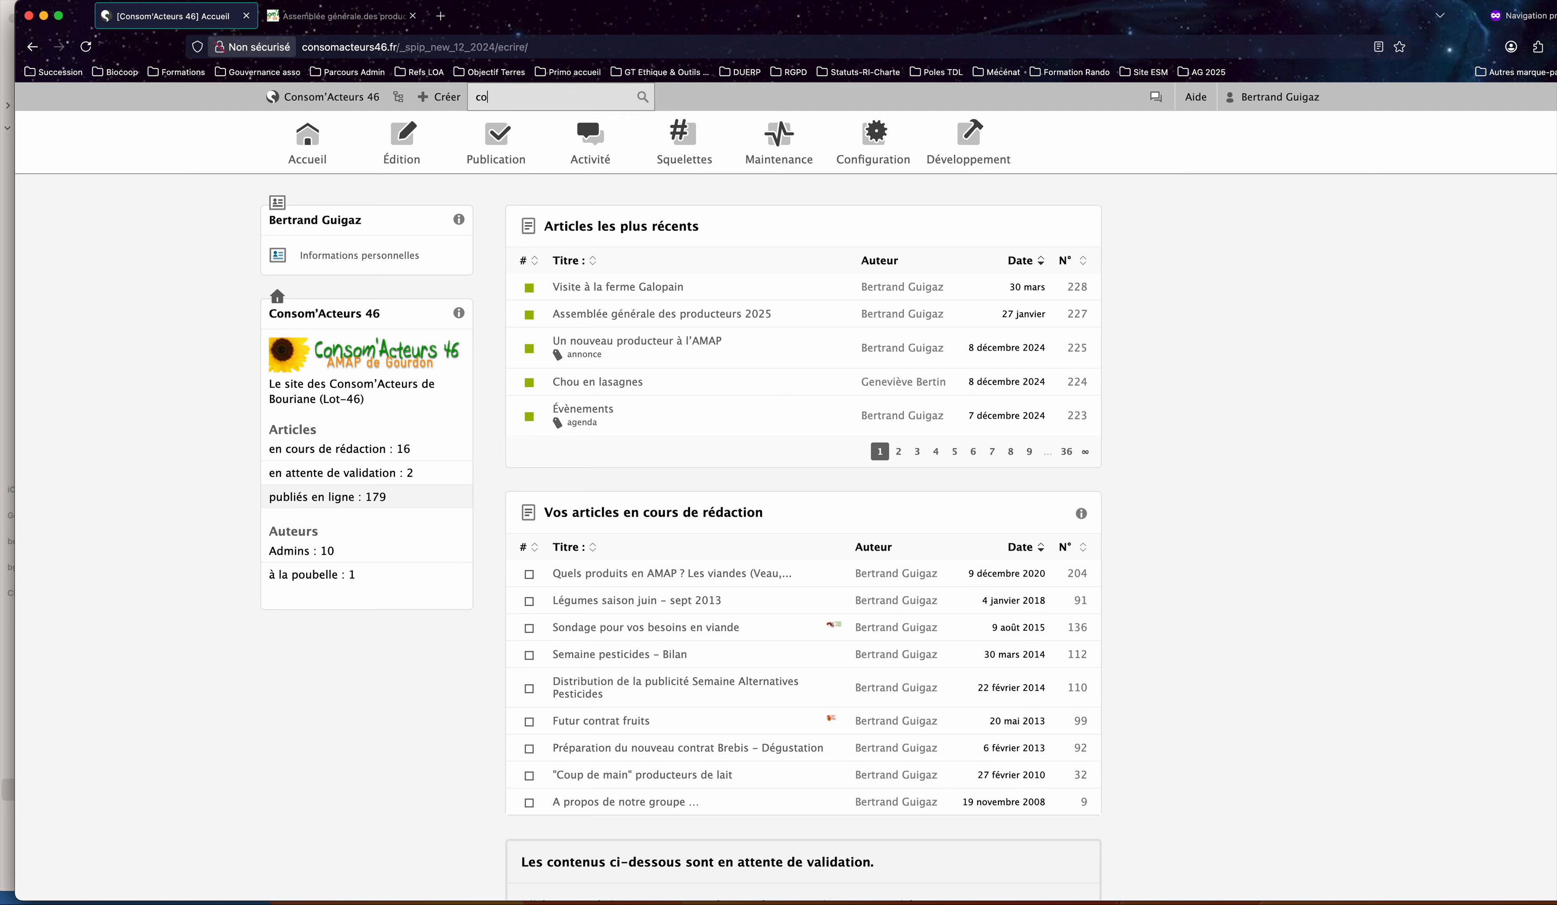
type("ntrats")
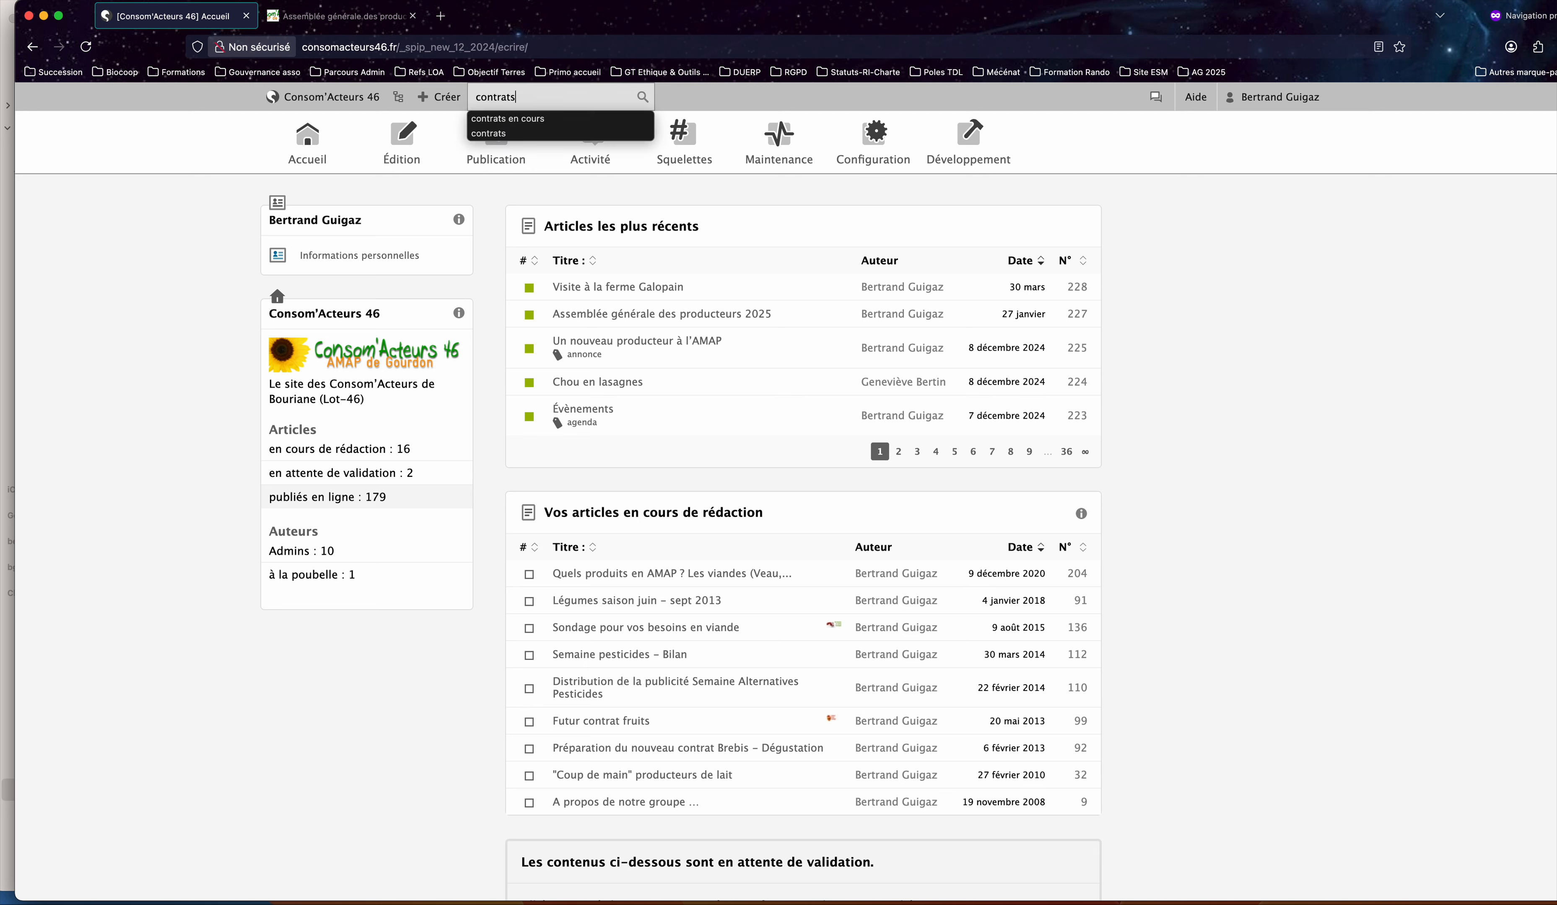
type(" en cours")
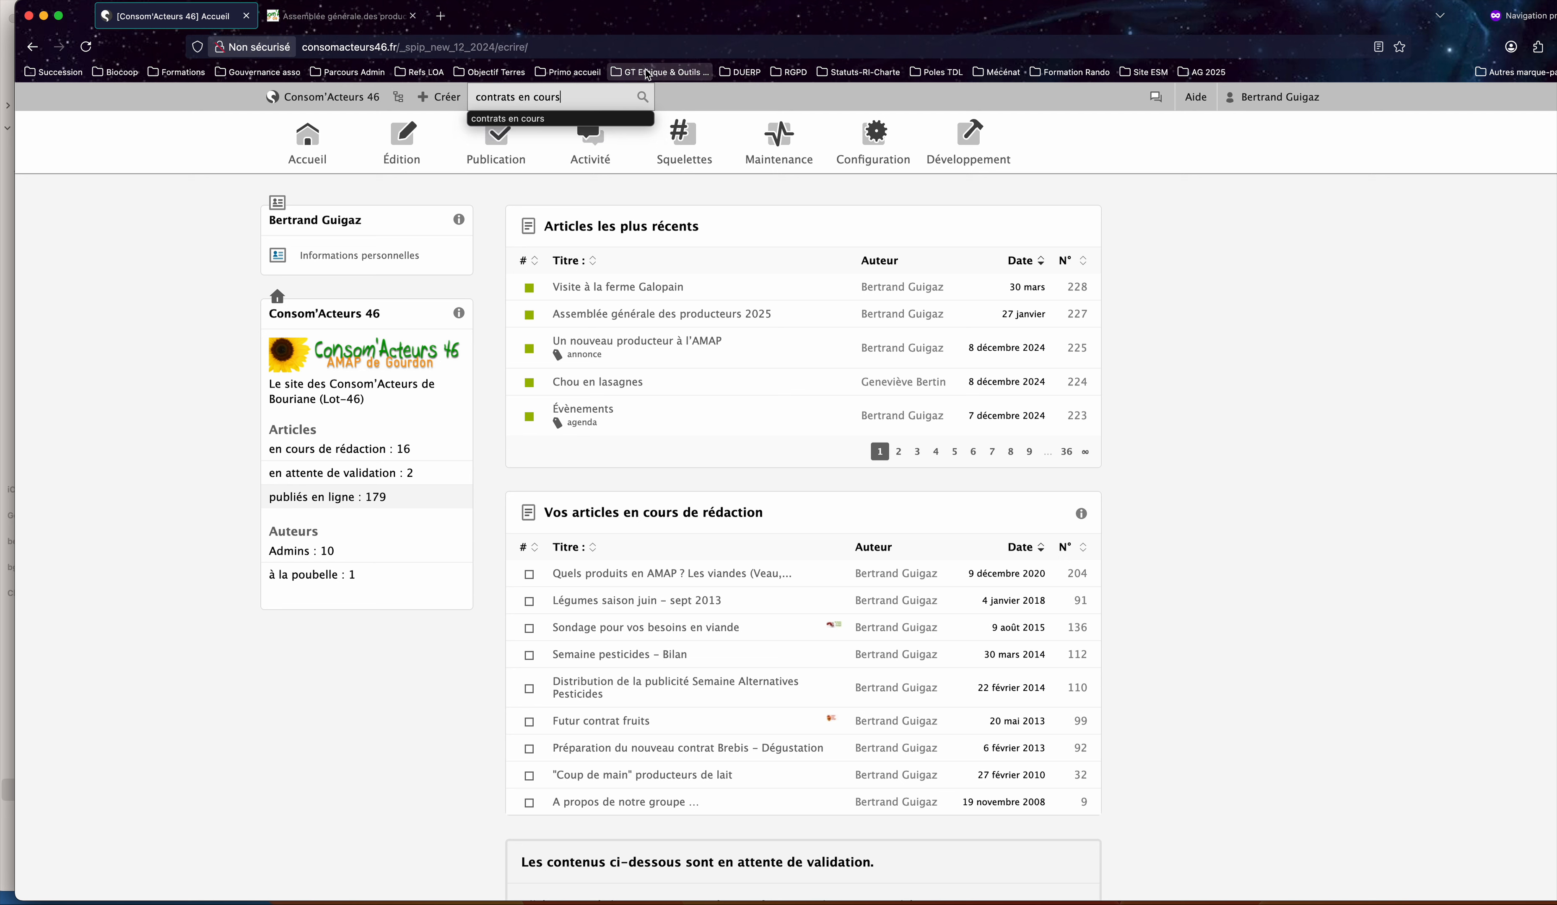
left_click(643, 95)
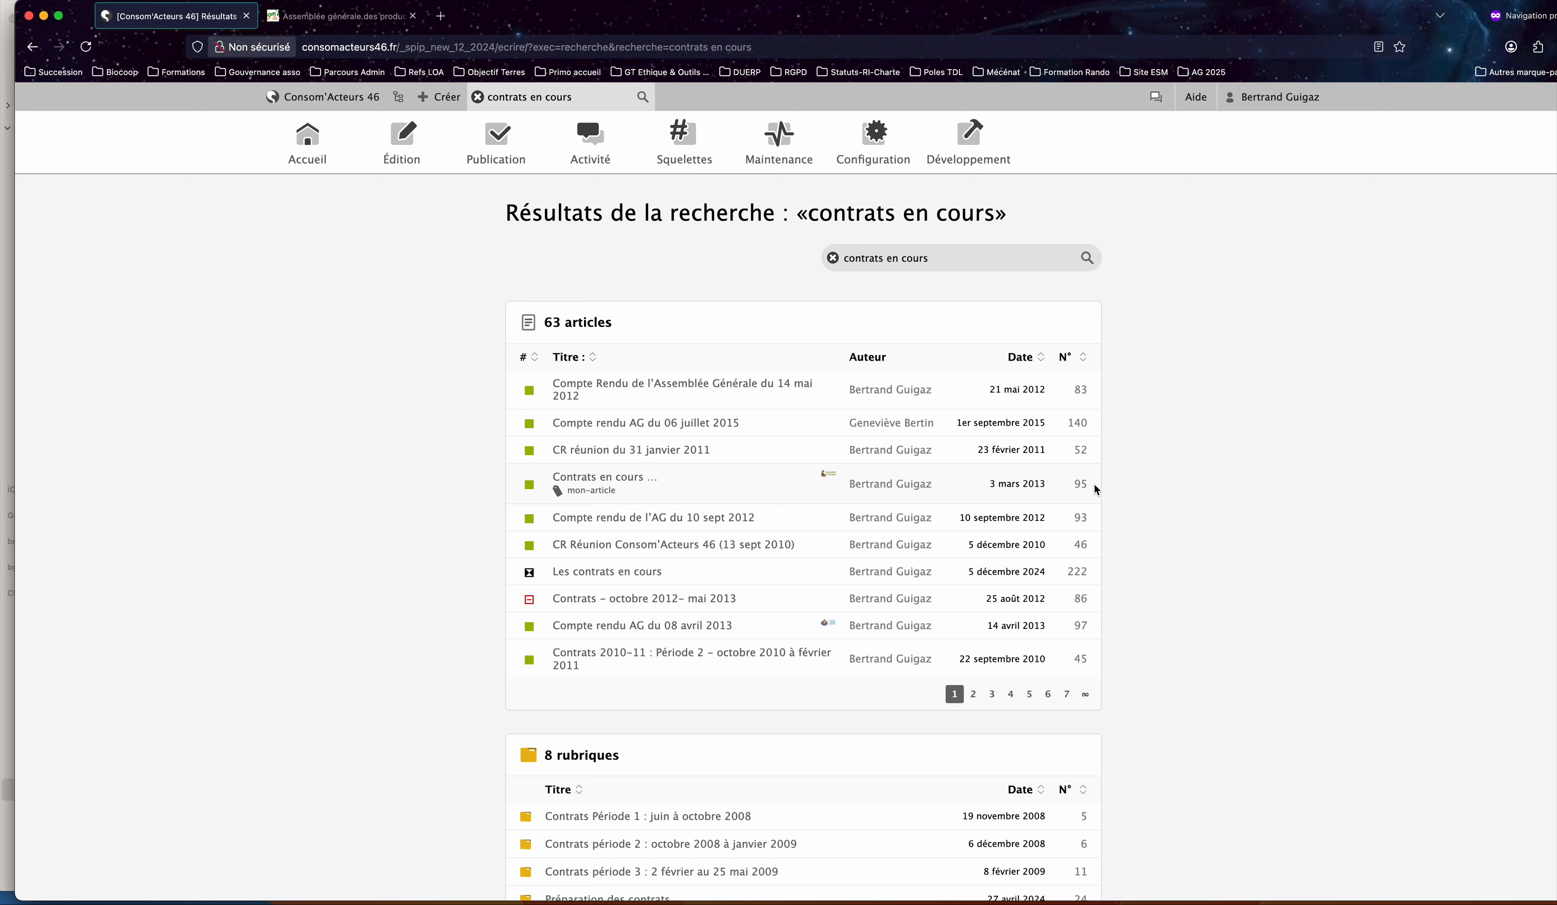
left_click(629, 476)
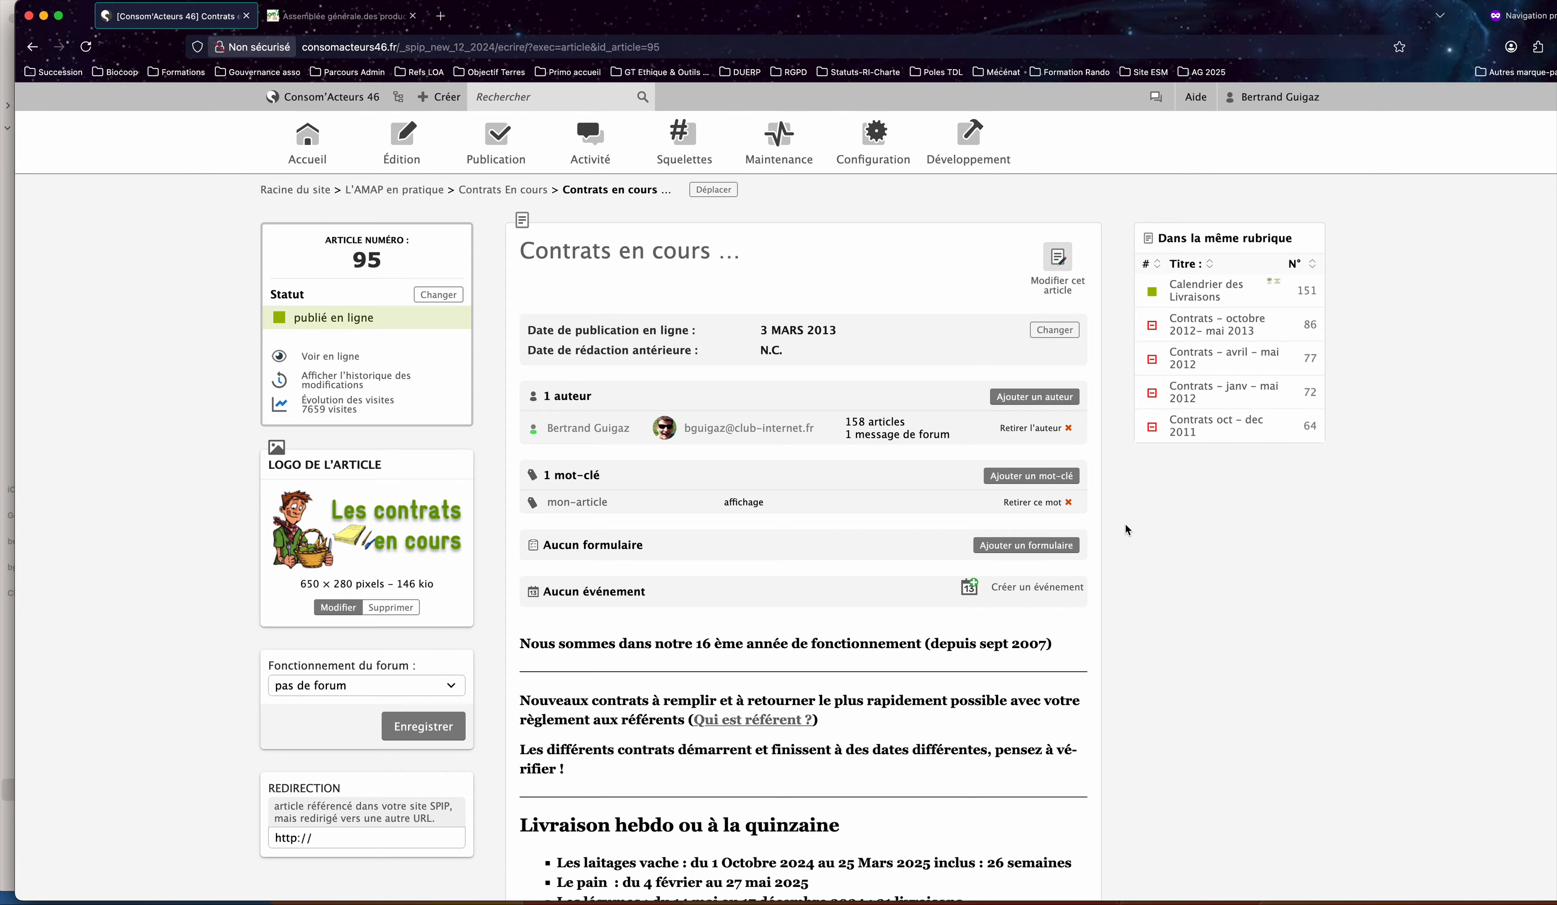
Review the "Contrats en cours …" article's content and attached documents, and open the article for editing.
scroll(879, 386, "down", 15)
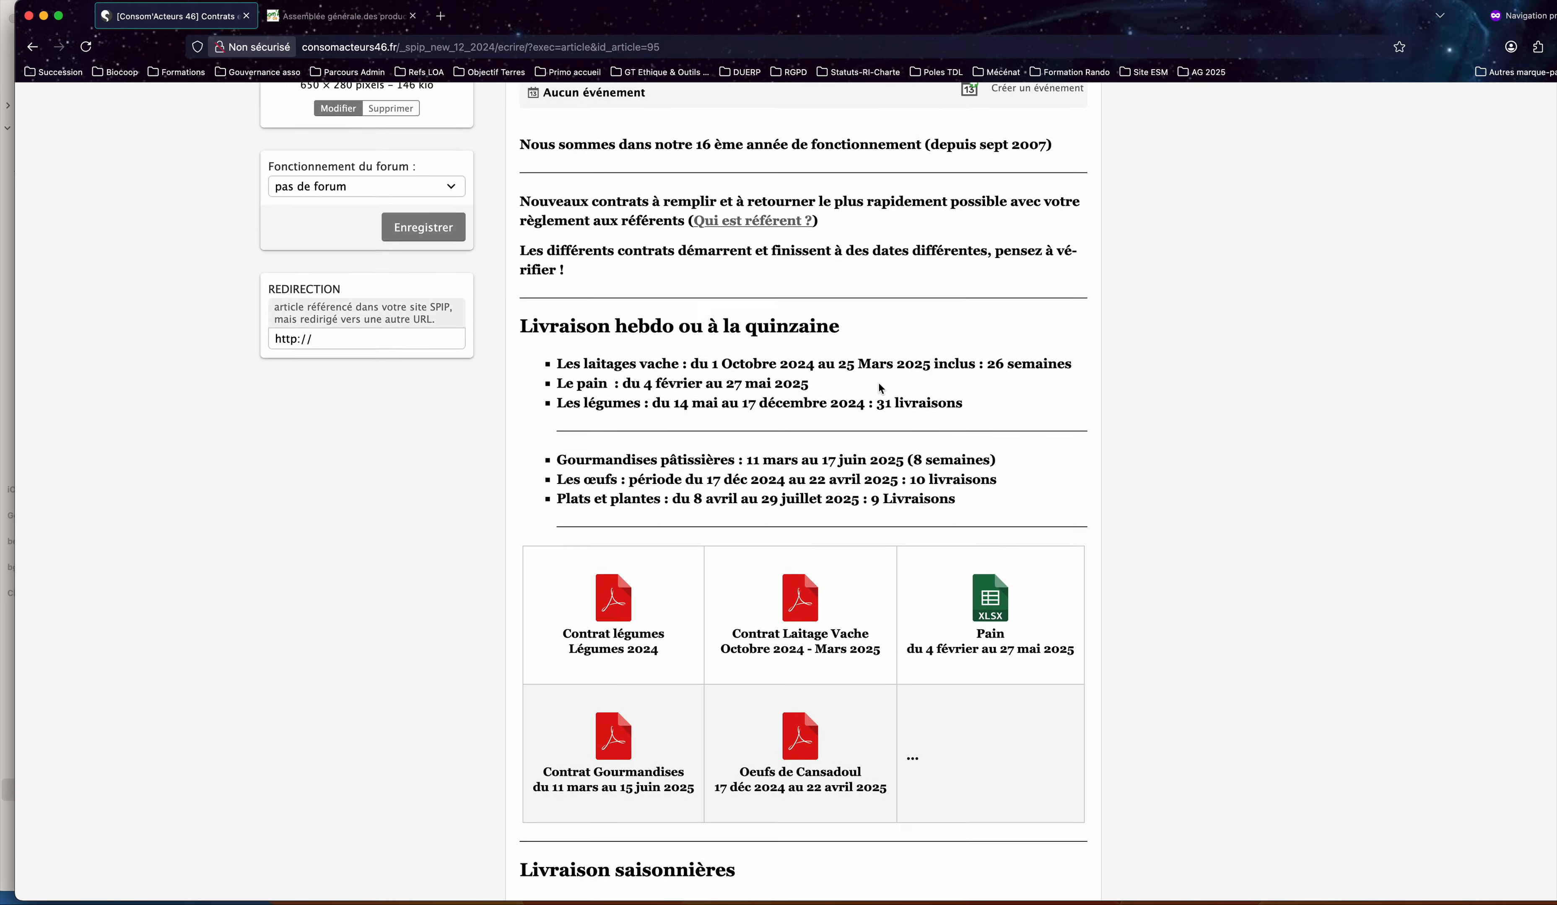
scroll(879, 386, "down", 15)
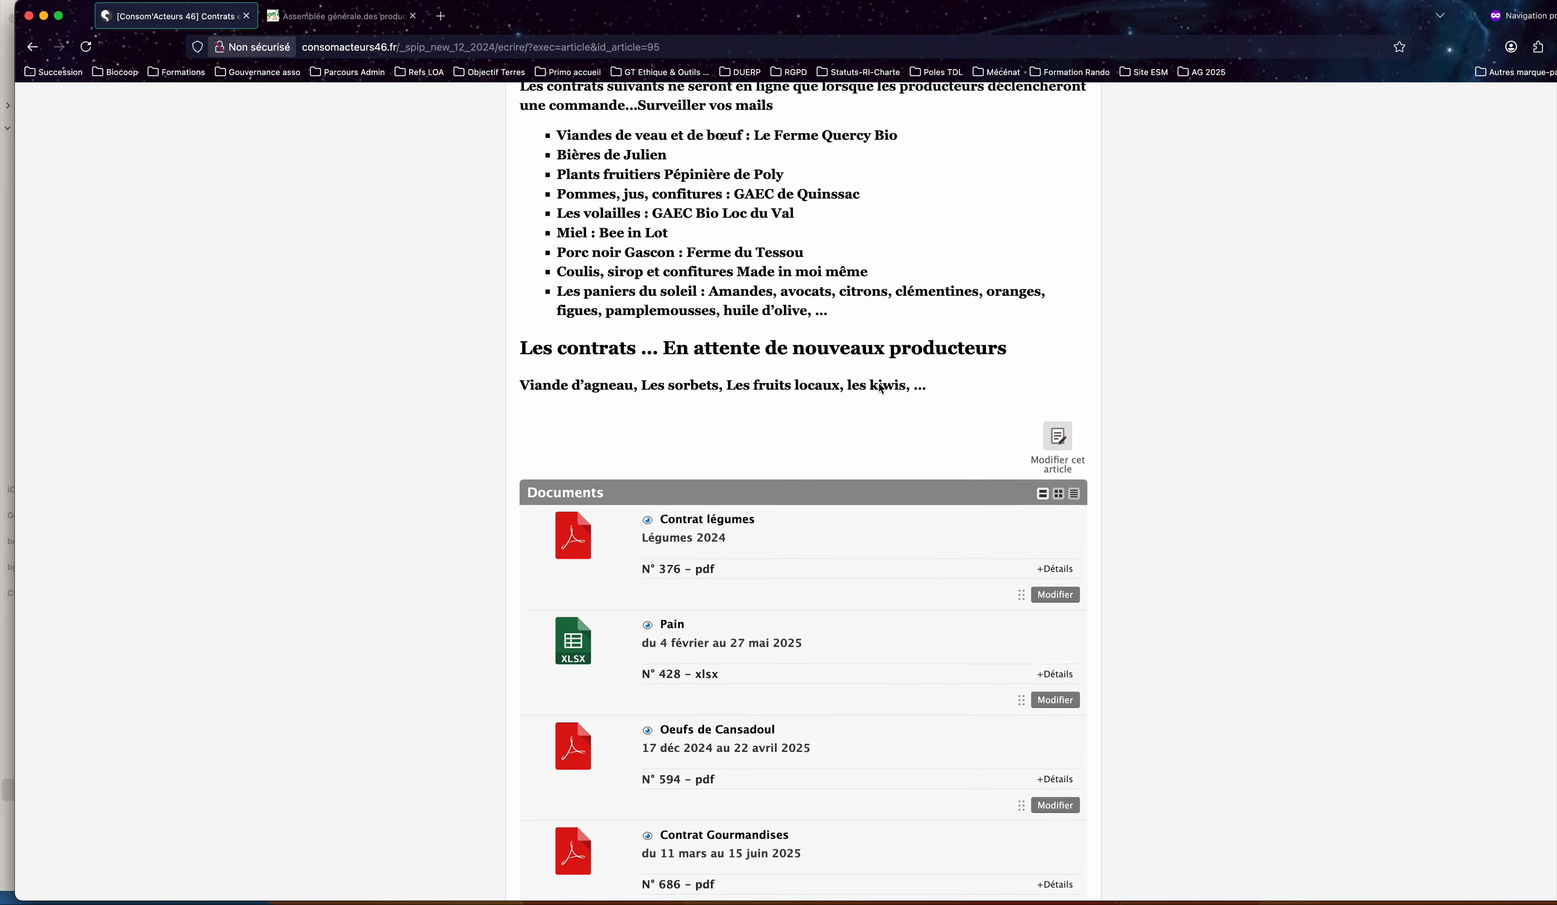
scroll(879, 388, "down", 5)
scroll(879, 388, "up", 8)
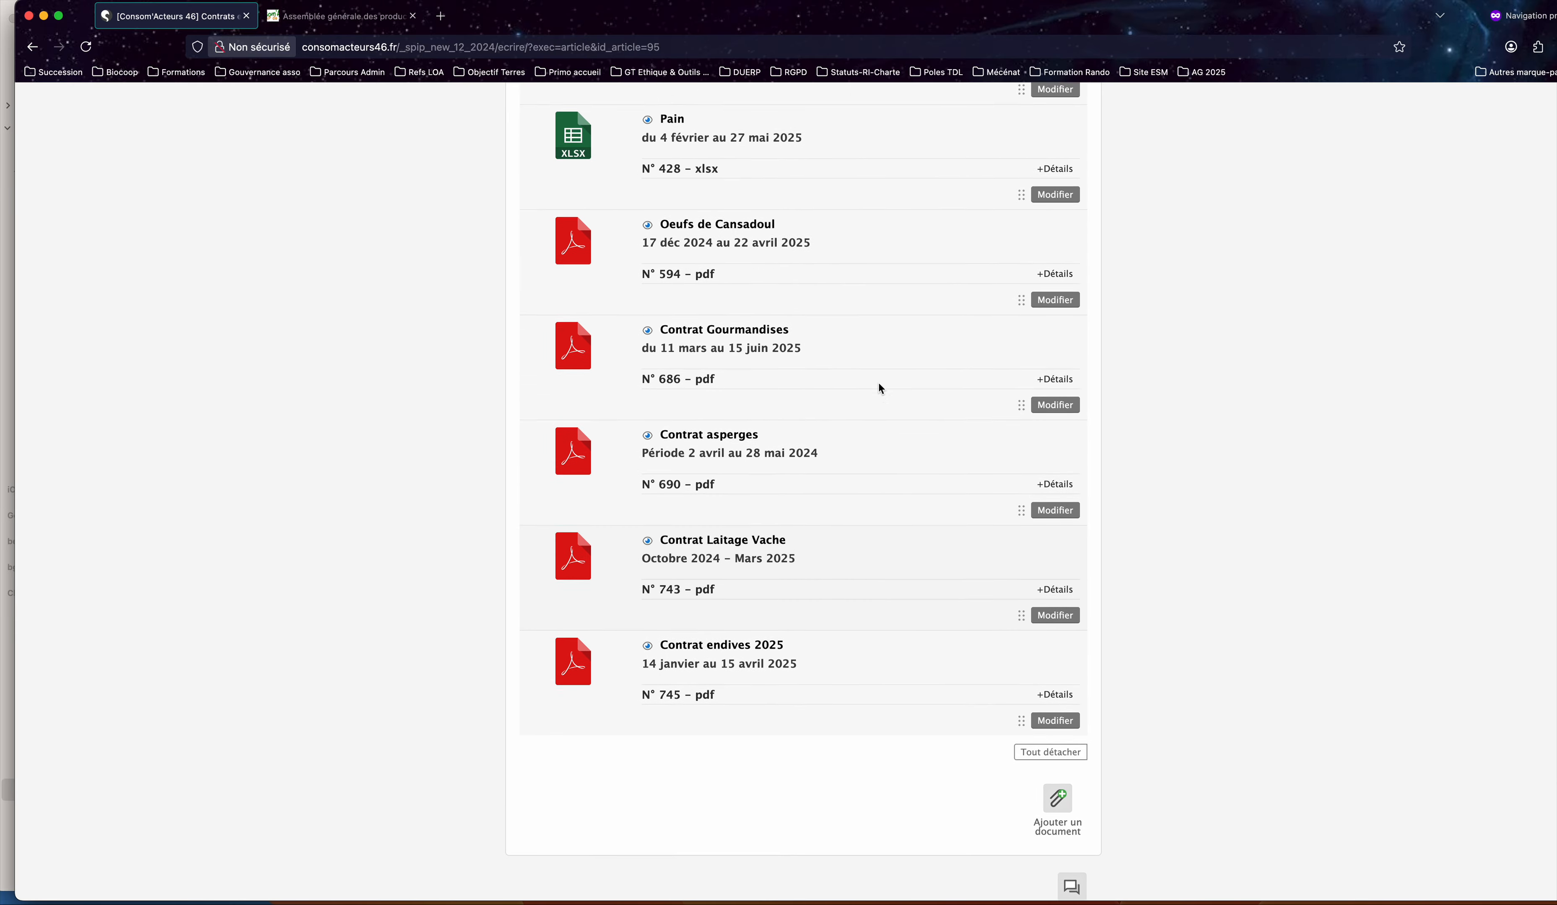
scroll(878, 384, "up", 20)
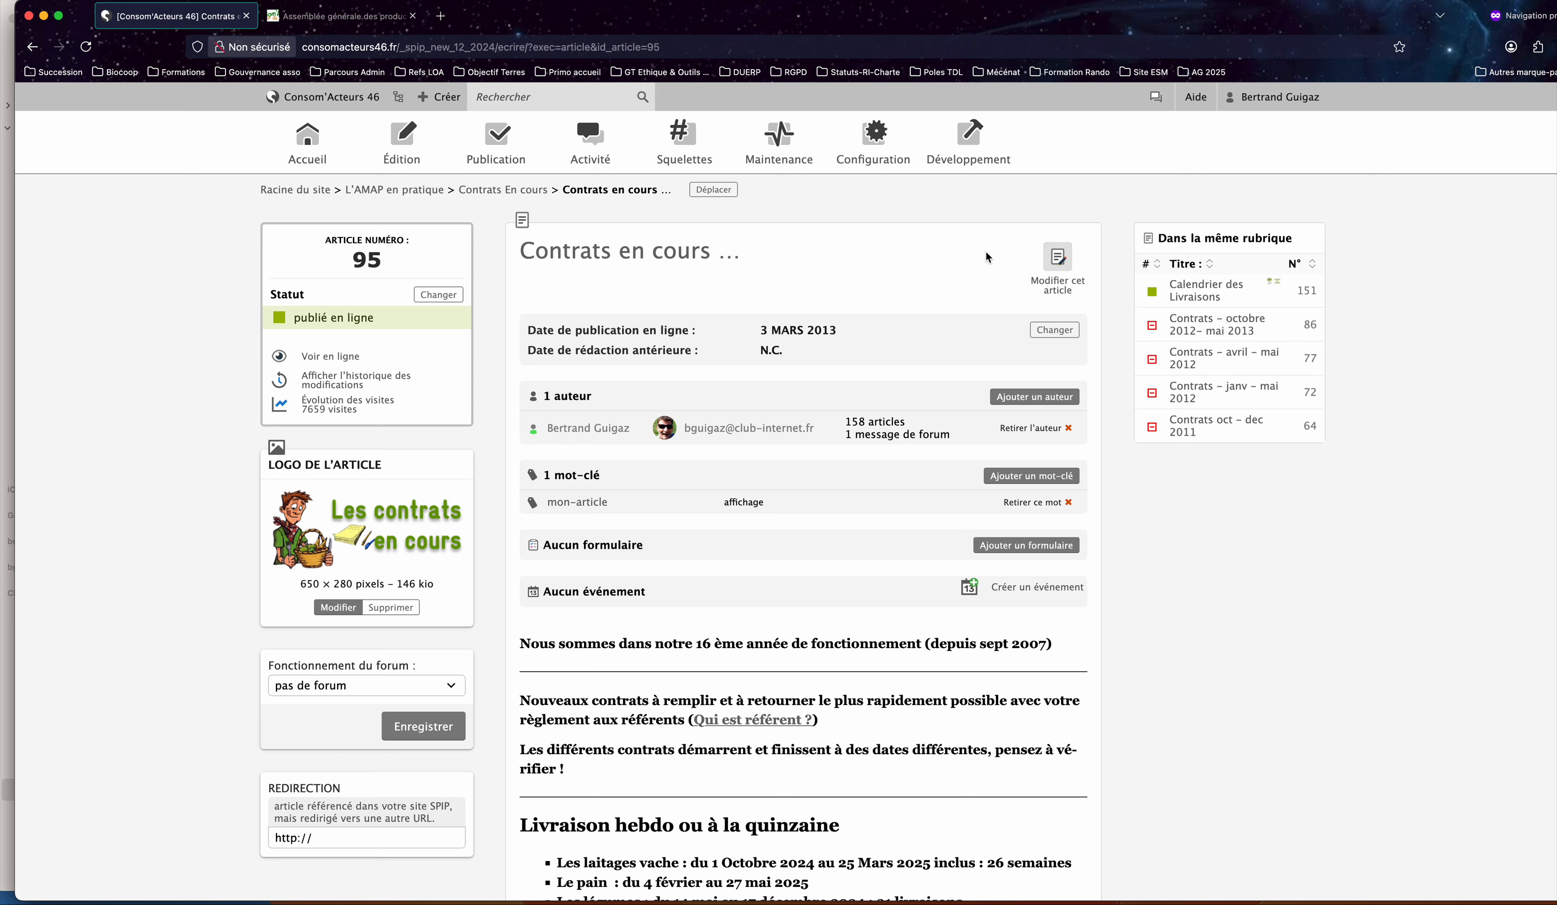
left_click(1058, 256)
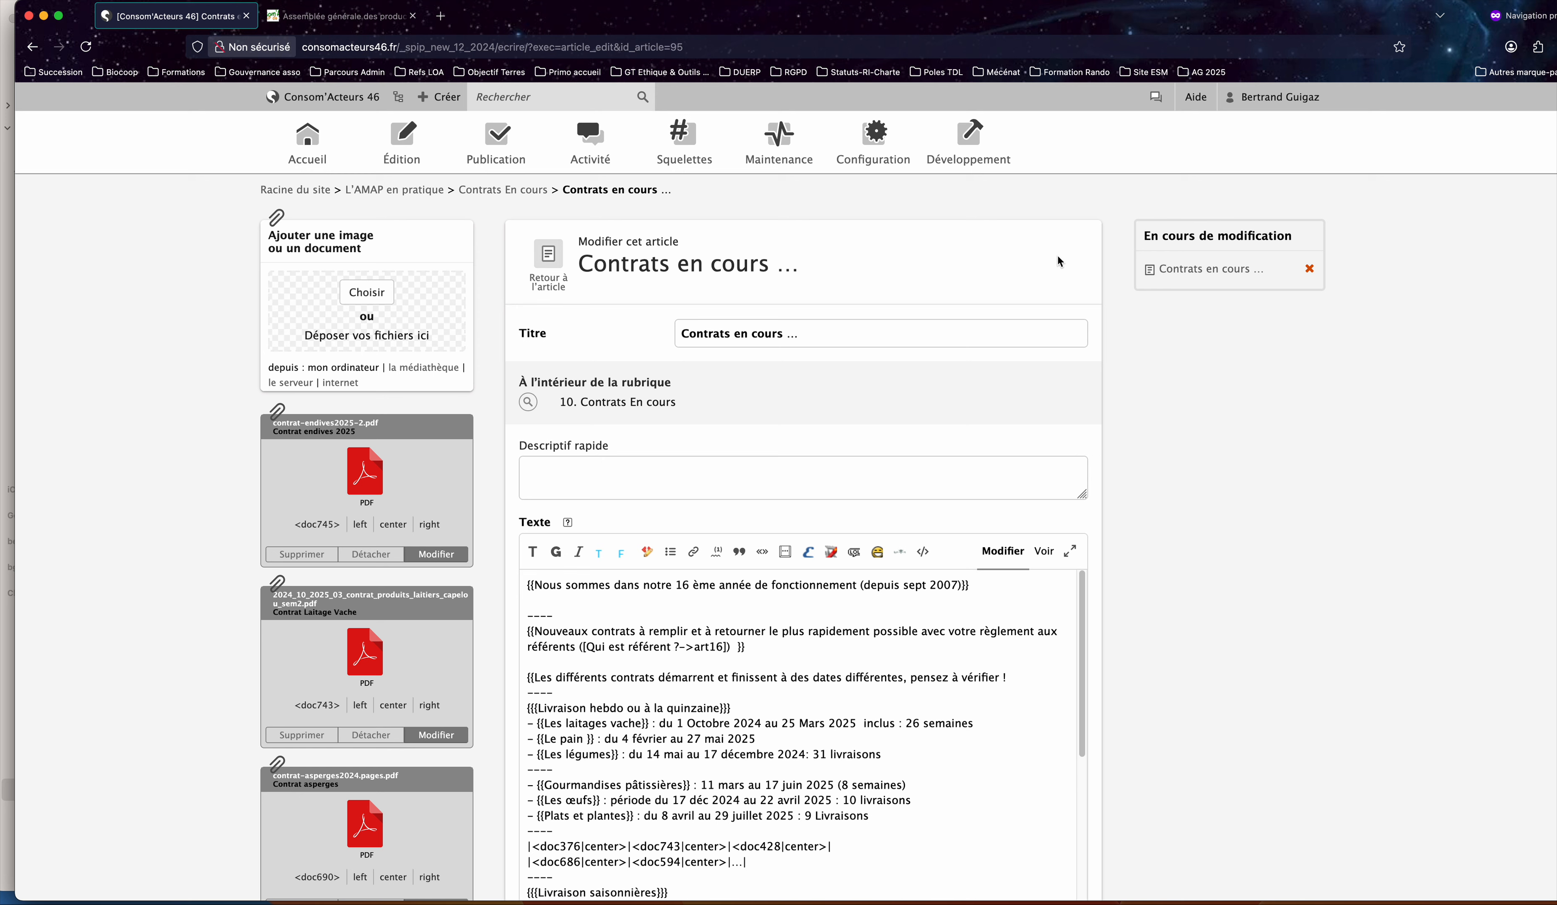
Examine the article's source text and its list of delivery periods in the edit form.
scroll(1055, 254, "down", 2)
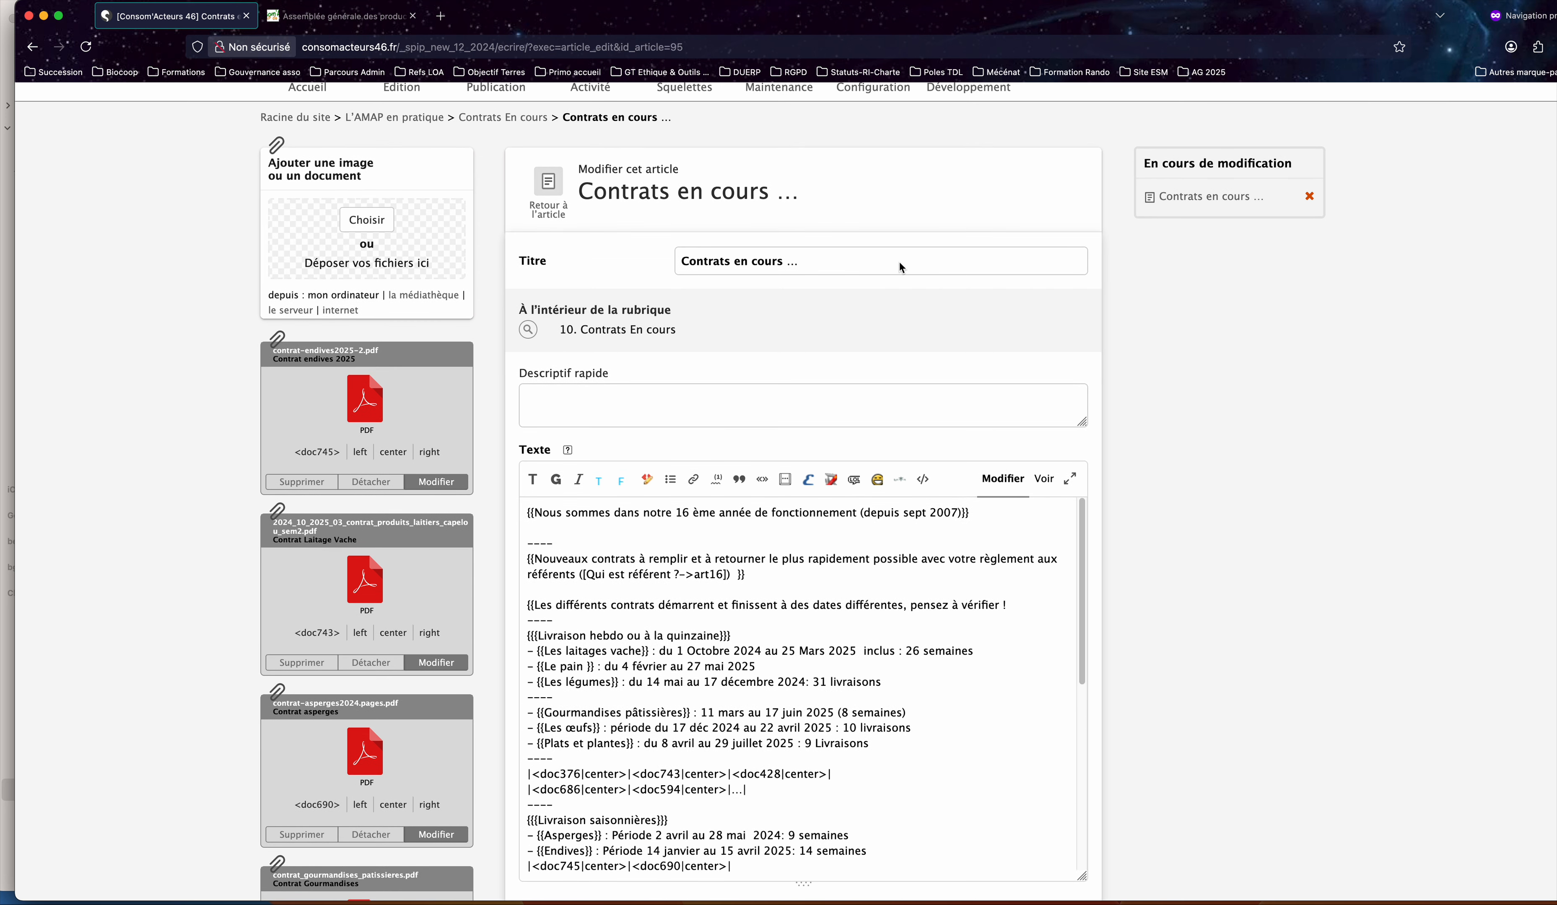
left_click(673, 409)
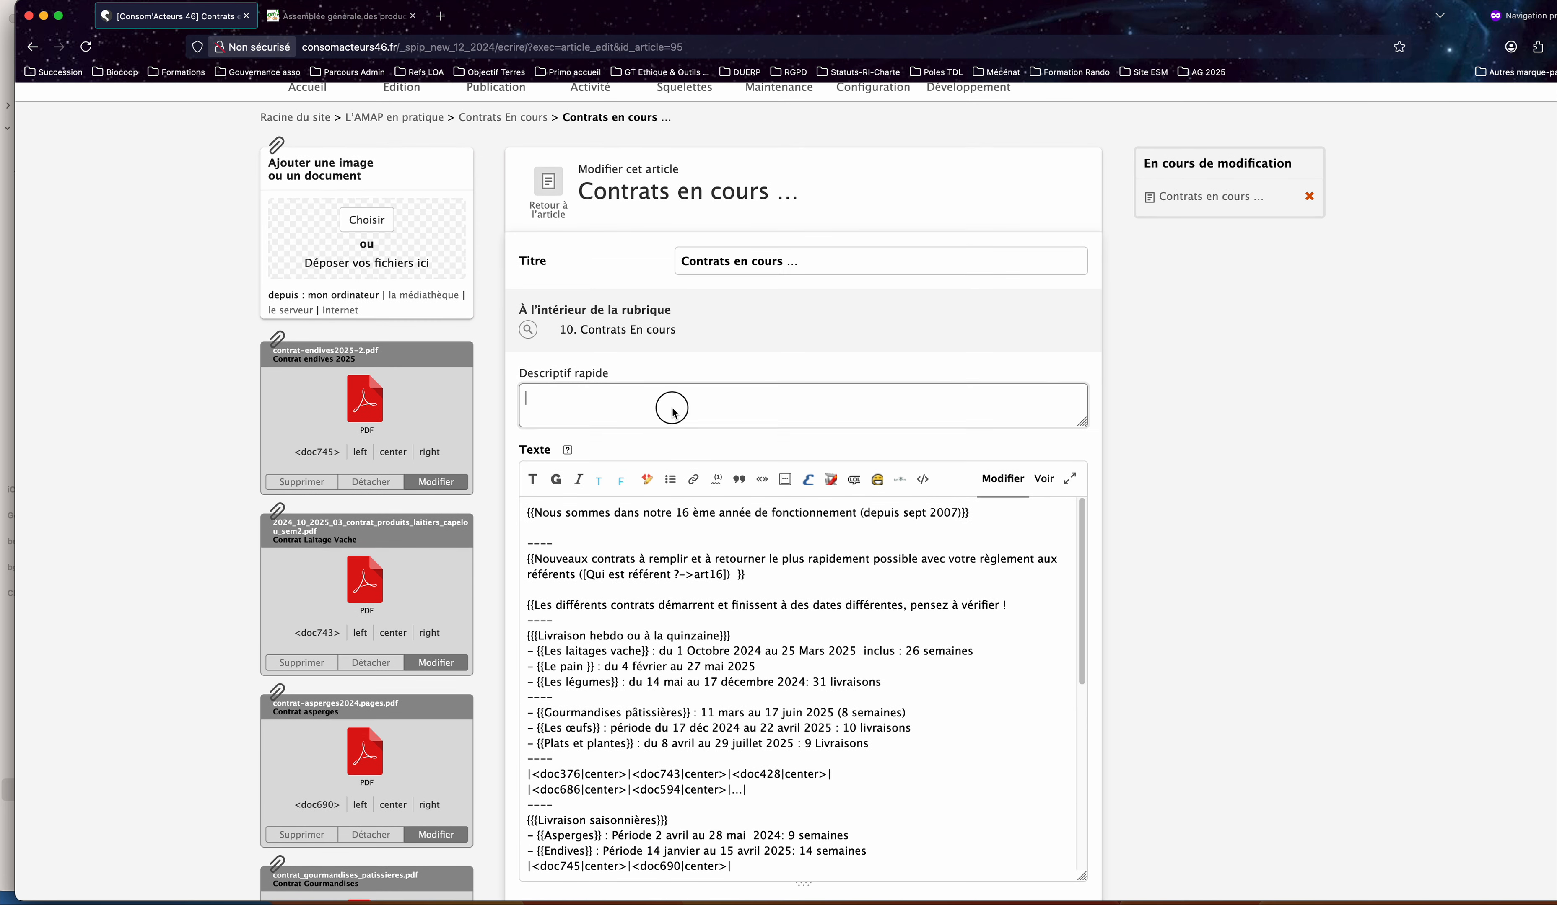
scroll(800, 292, "down", 5)
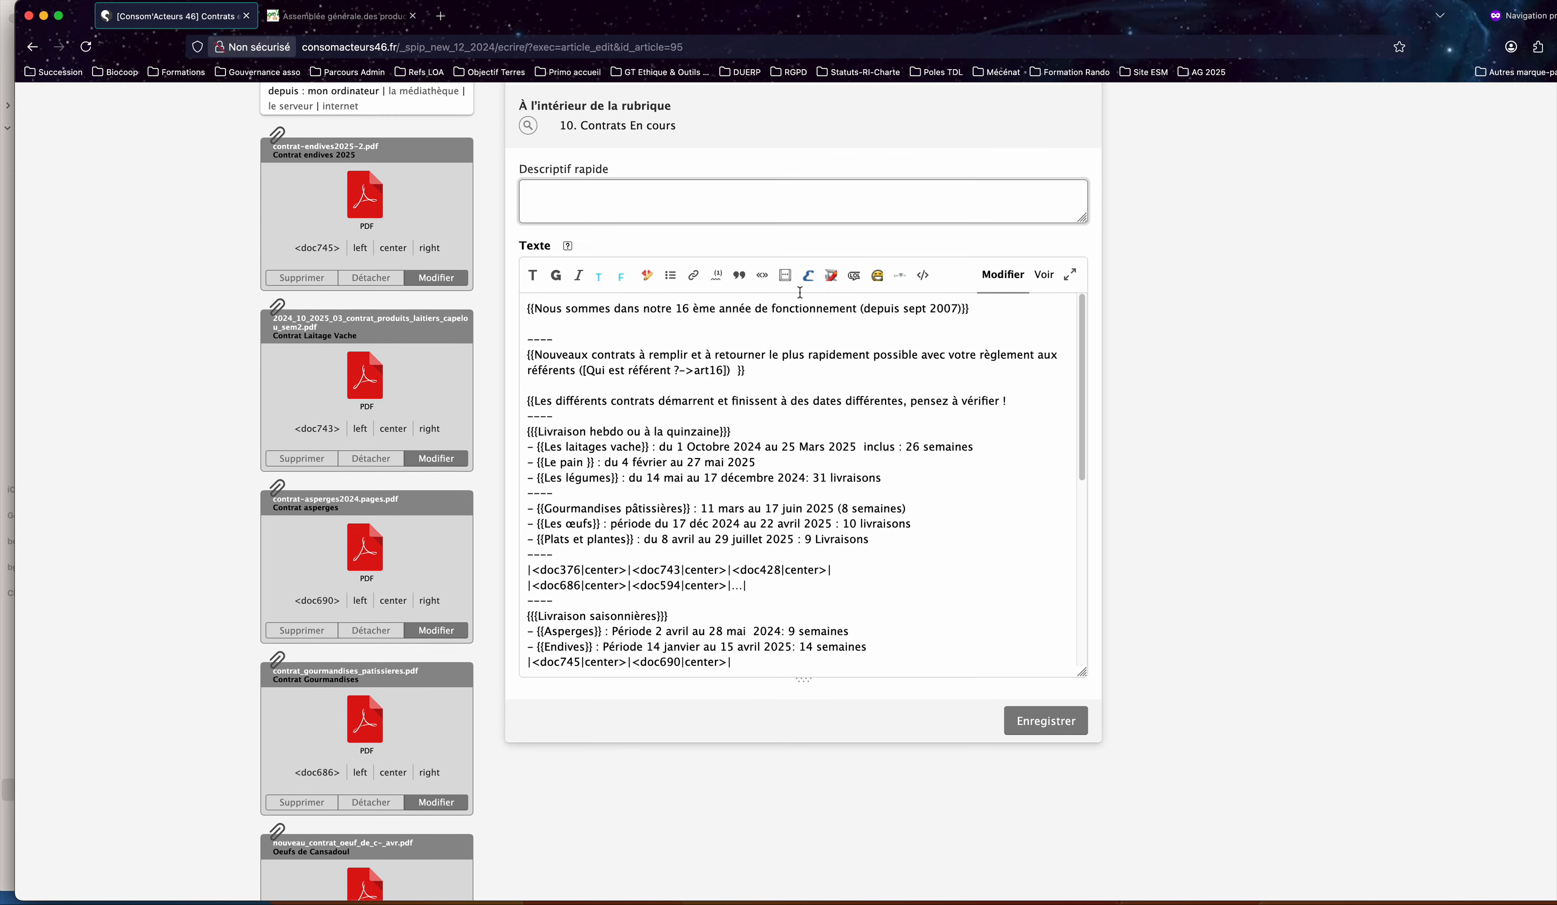
scroll(594, 516, "down", 8)
scroll(594, 516, "down", 4)
scroll(595, 516, "up", 4)
scroll(595, 516, "down", 4)
scroll(595, 516, "up", 10)
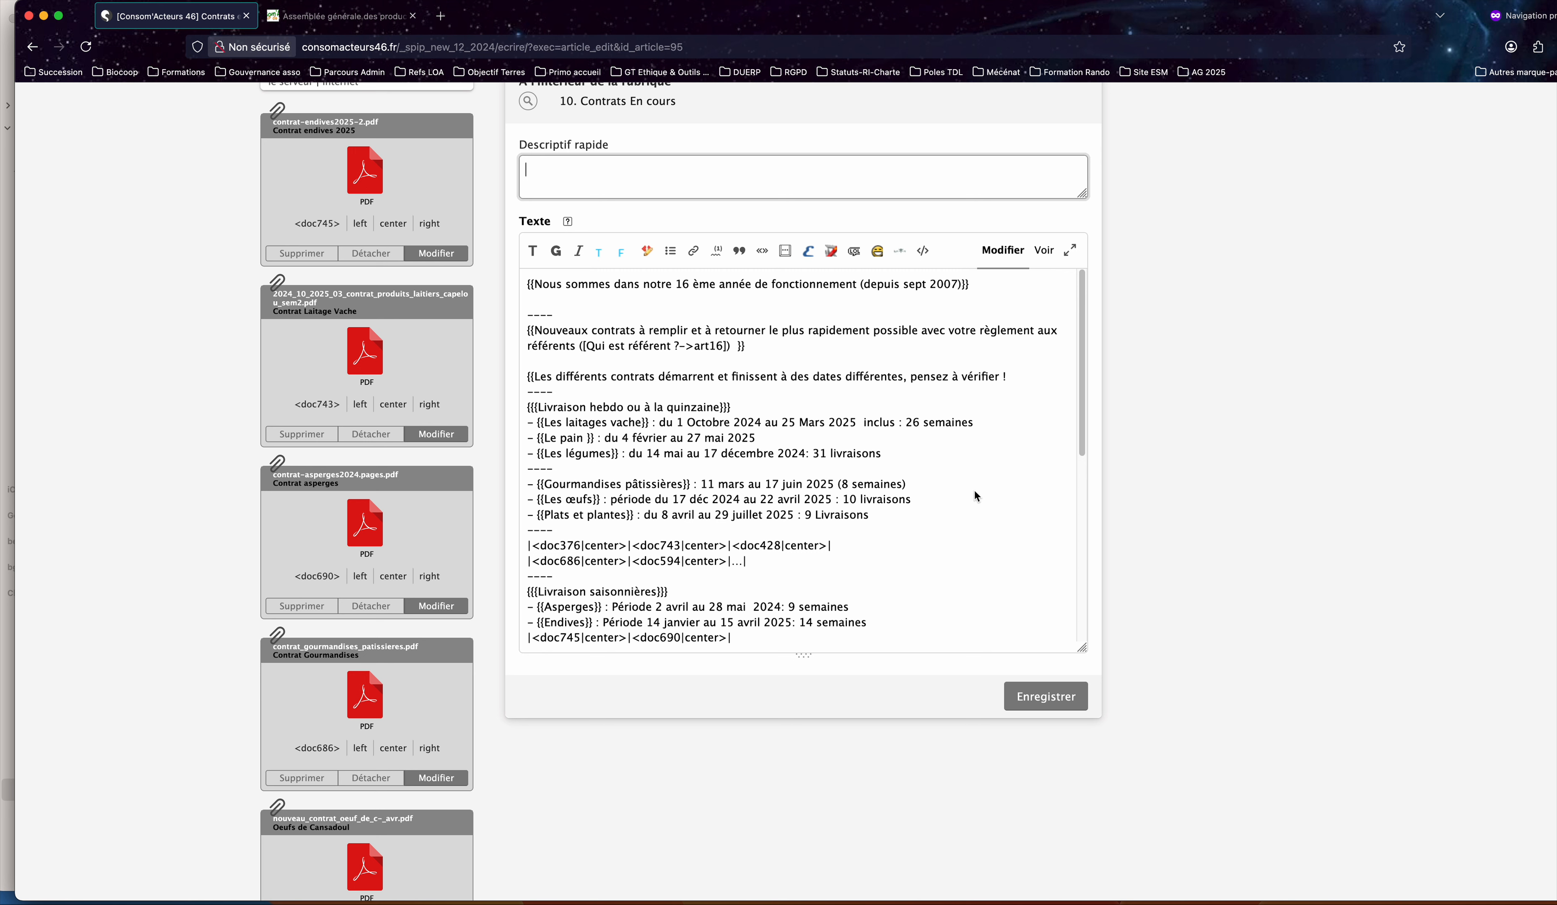
Check the "Plats et plantes" line and the "Livraison hebdo ou à la quinzaine" heading in the article text.
left_click(922, 501)
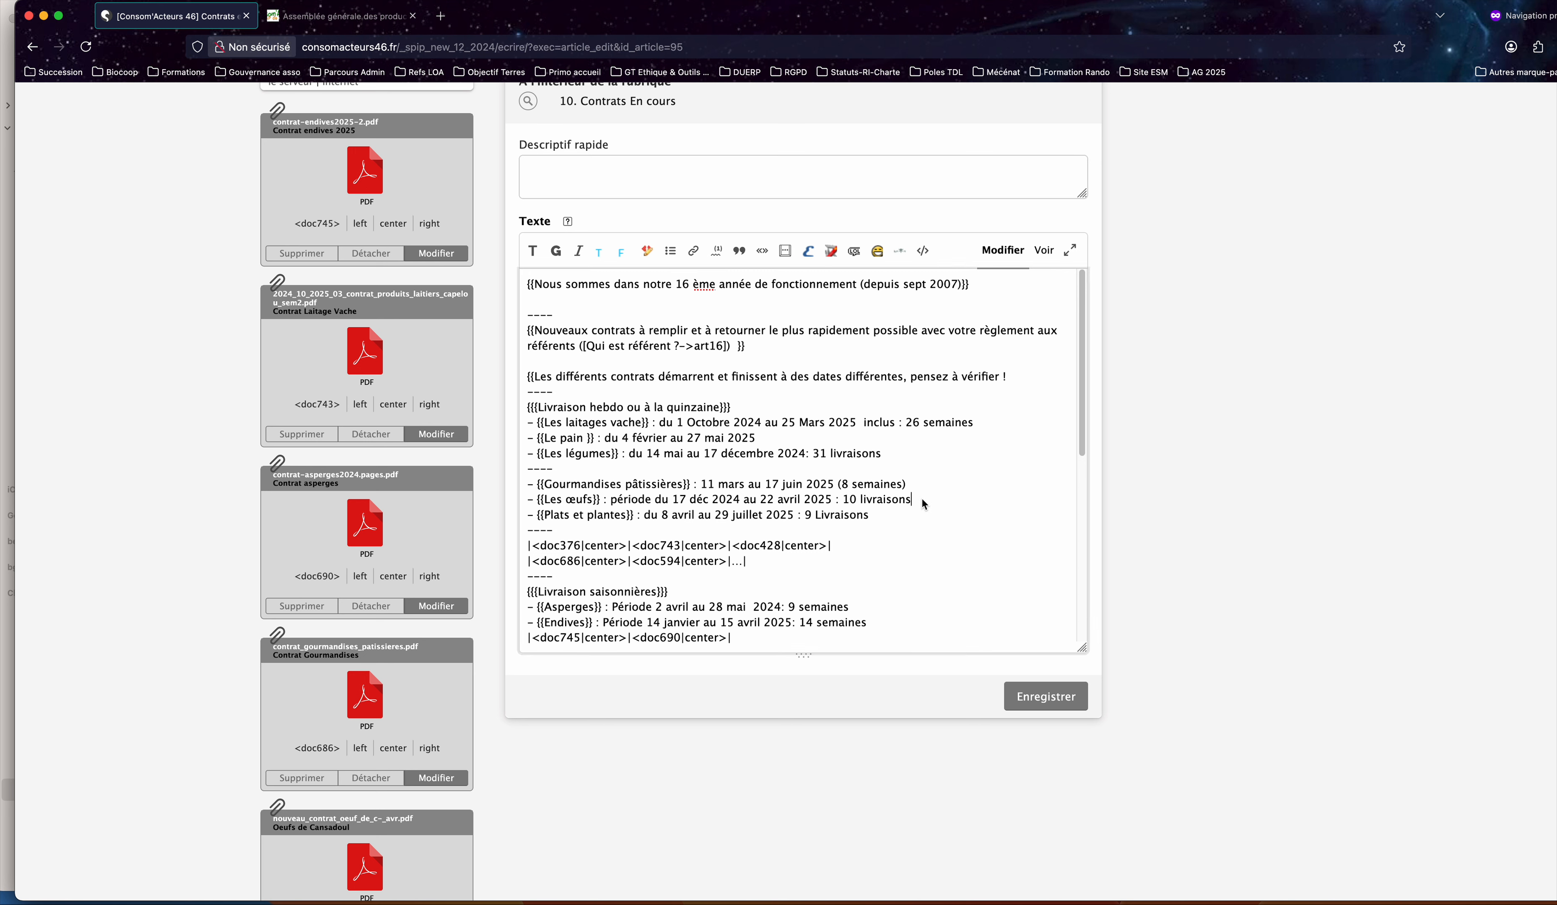
triple_click(891, 514)
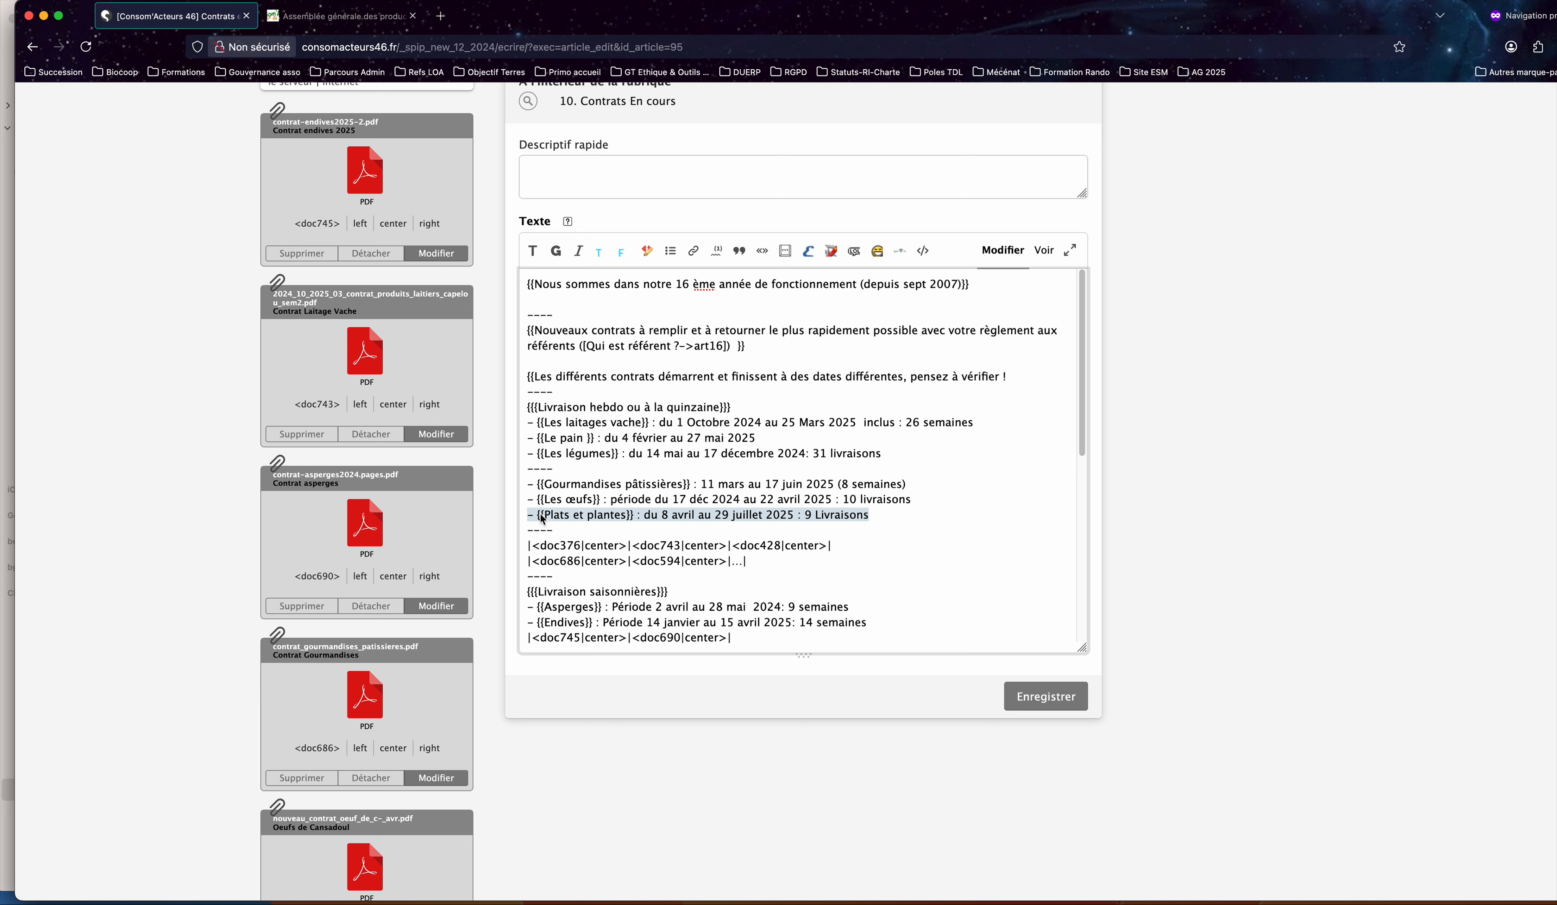
left_click(615, 515)
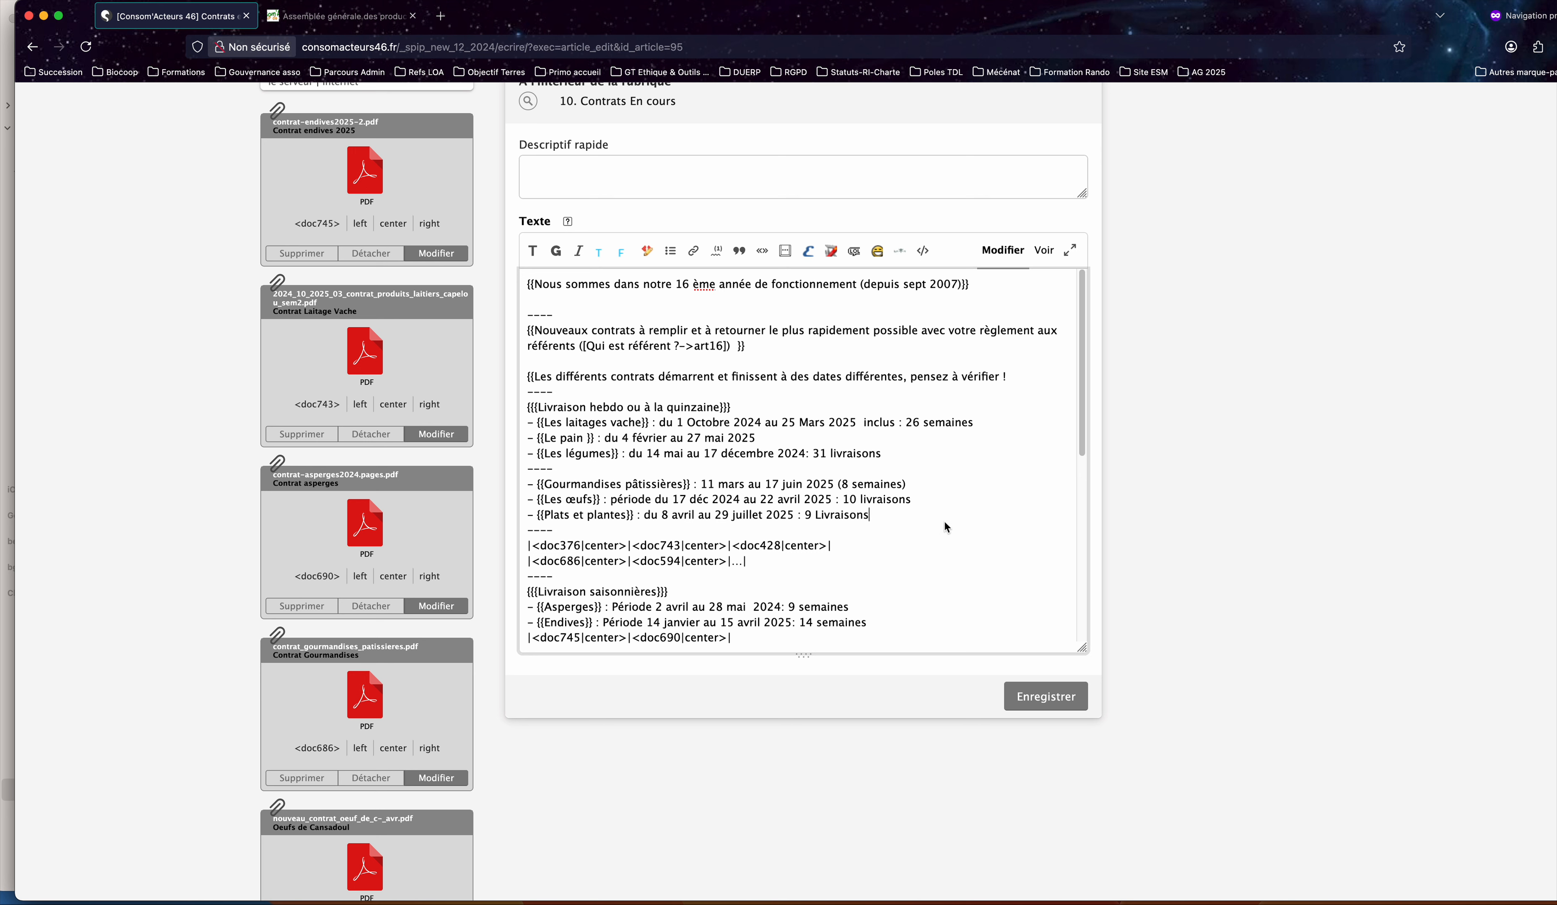
left_click(538, 513)
left_click_drag(539, 513, 880, 522)
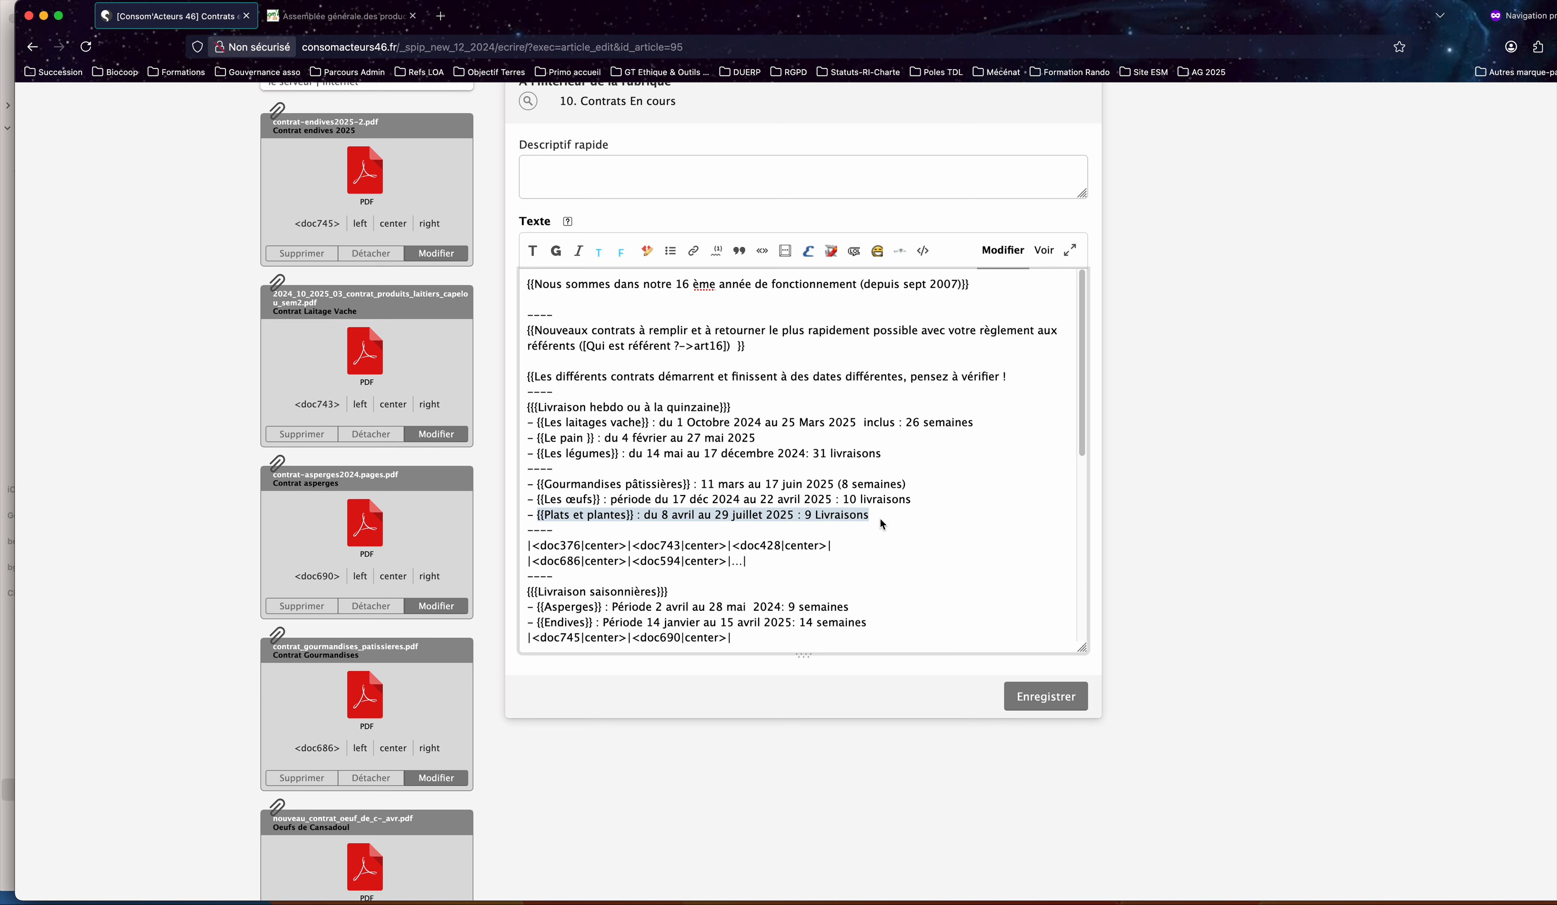
scroll(879, 518, "up", 2)
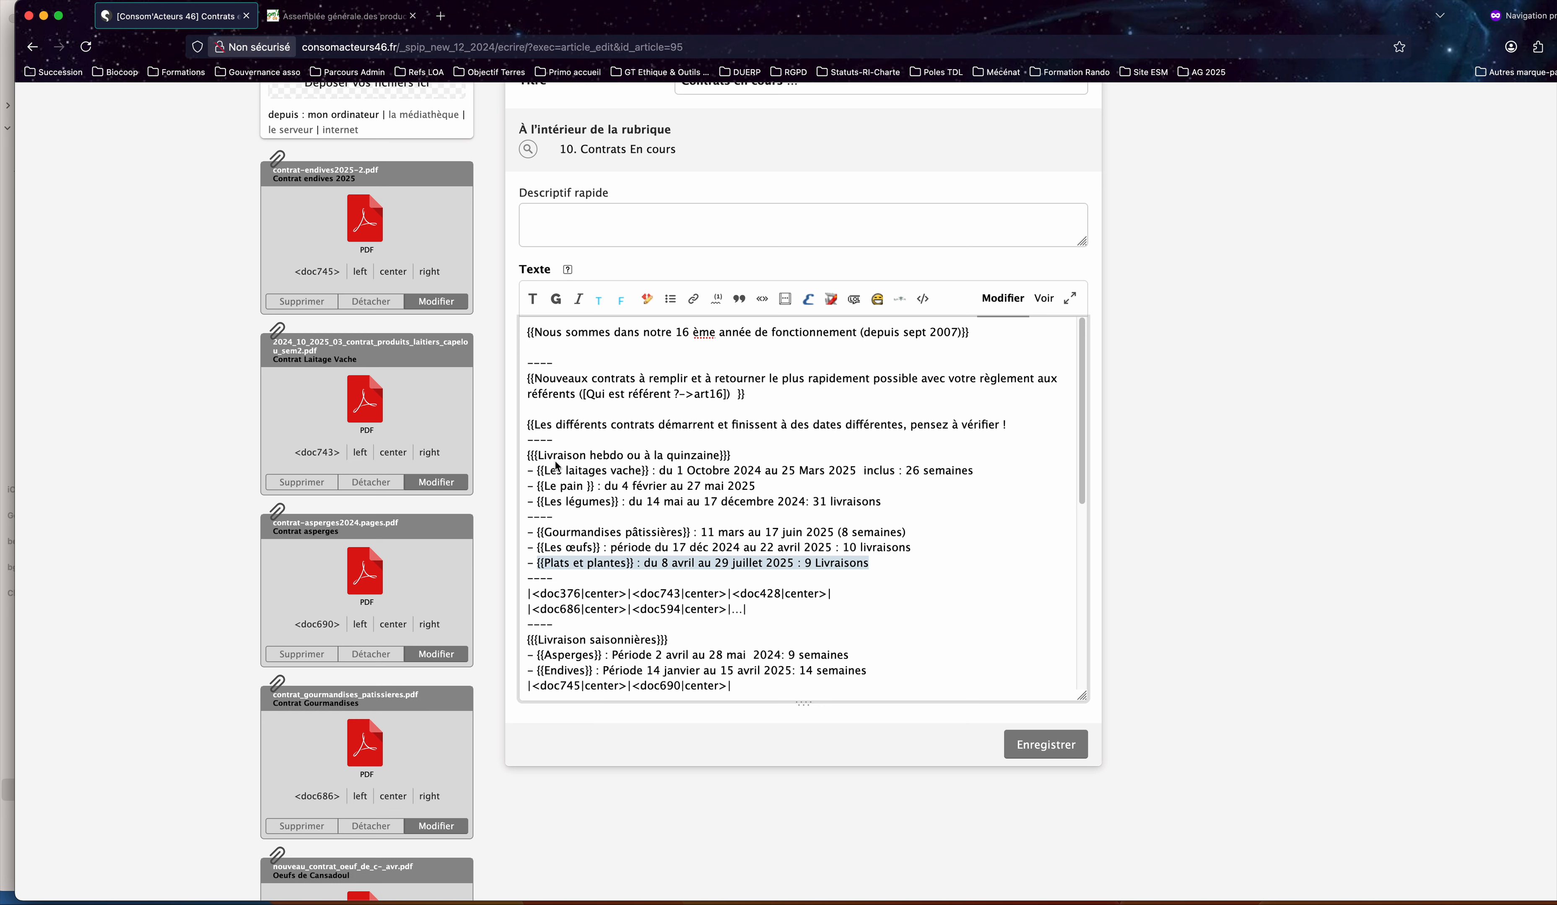
left_click_drag(527, 459, 740, 459)
left_click(1000, 513)
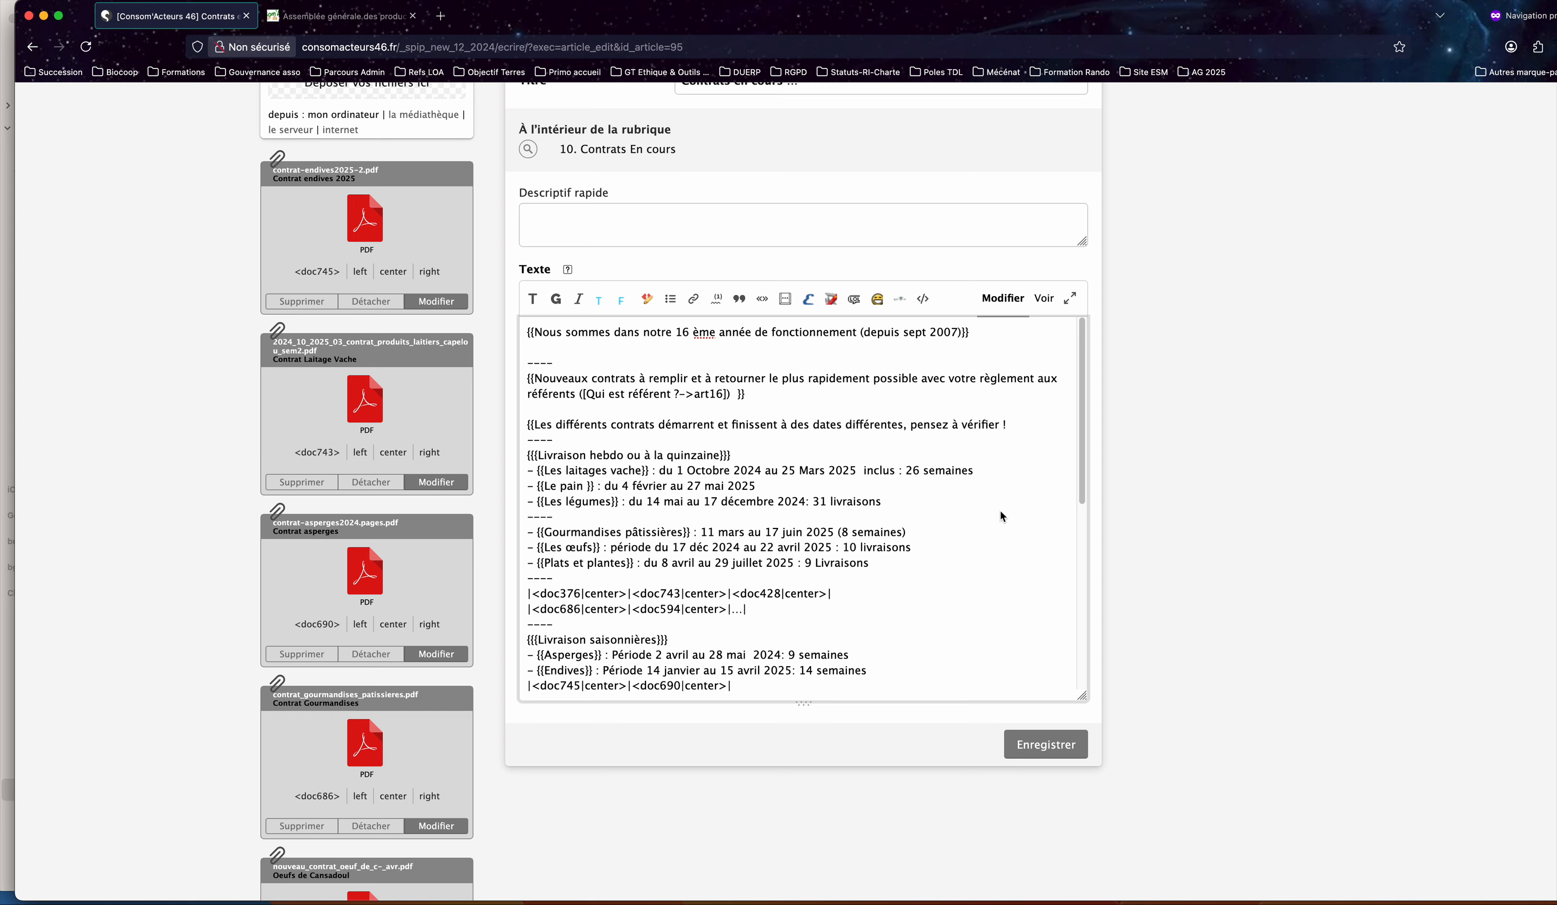
Check the documents already attached, preview contrat_plats_plantes.pdf from the Bureau folder, and attach it to the article.
scroll(999, 510, "down", 5)
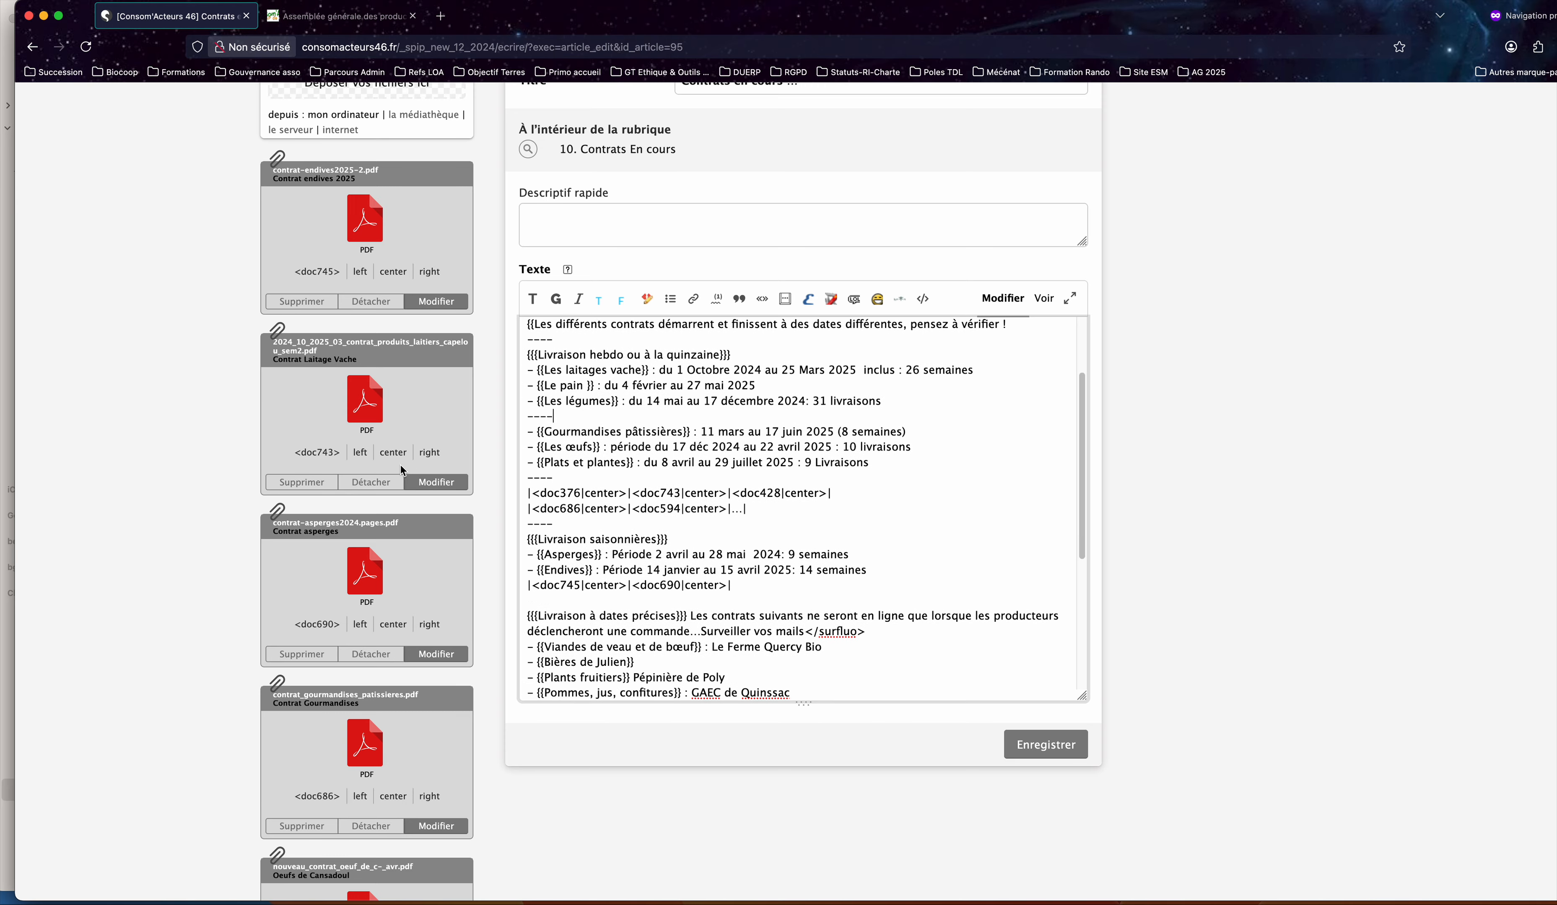
scroll(374, 457, "up", 5)
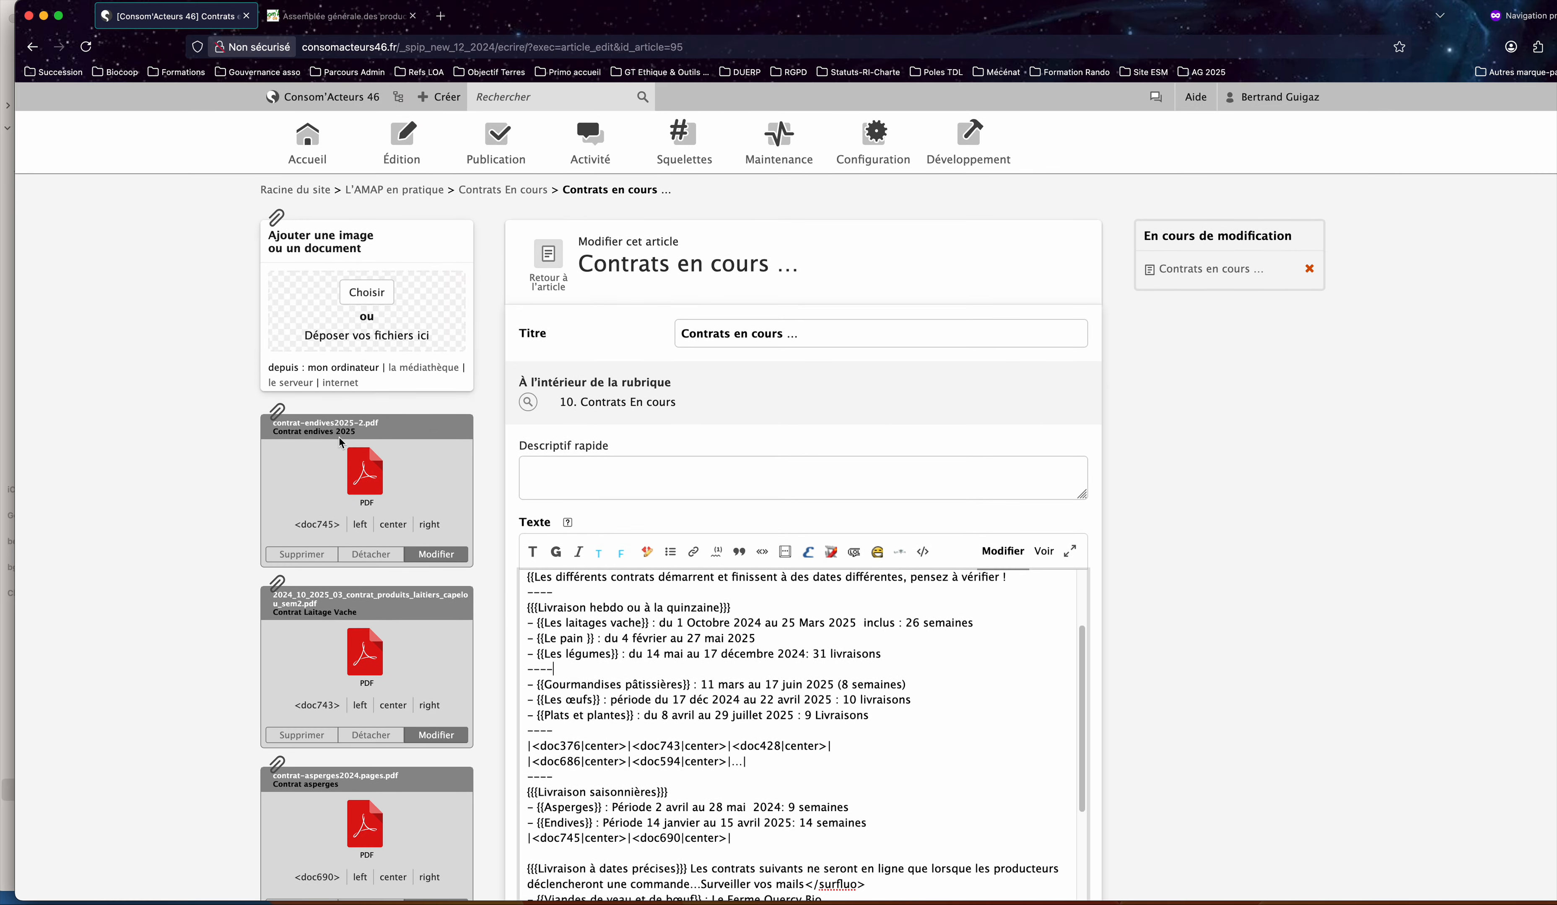
scroll(341, 448, "down", 10)
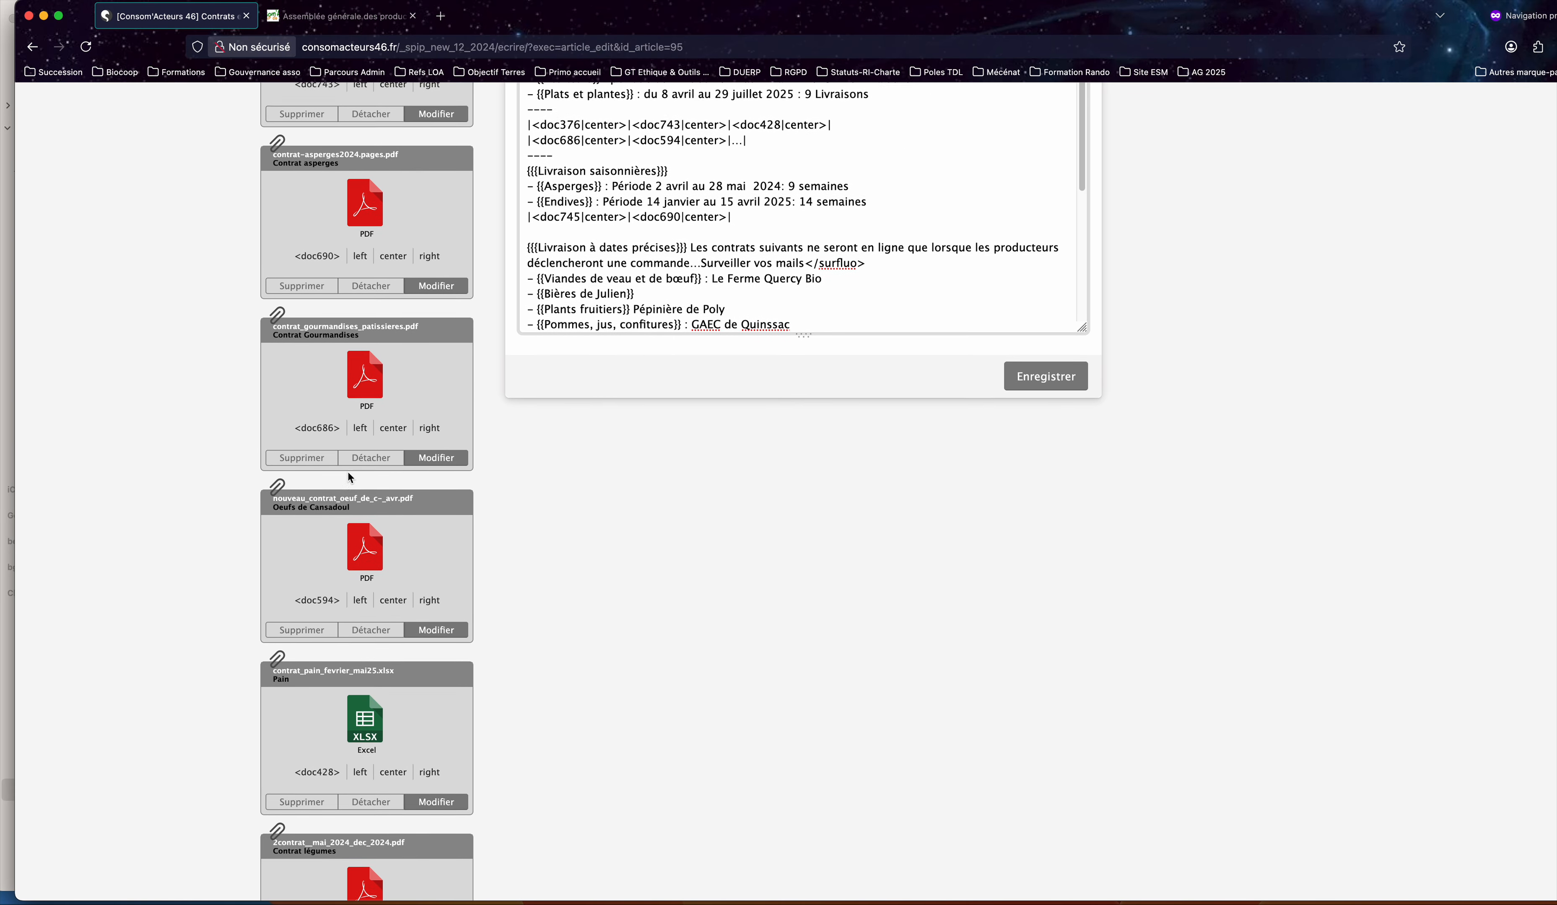
scroll(347, 472, "down", 4)
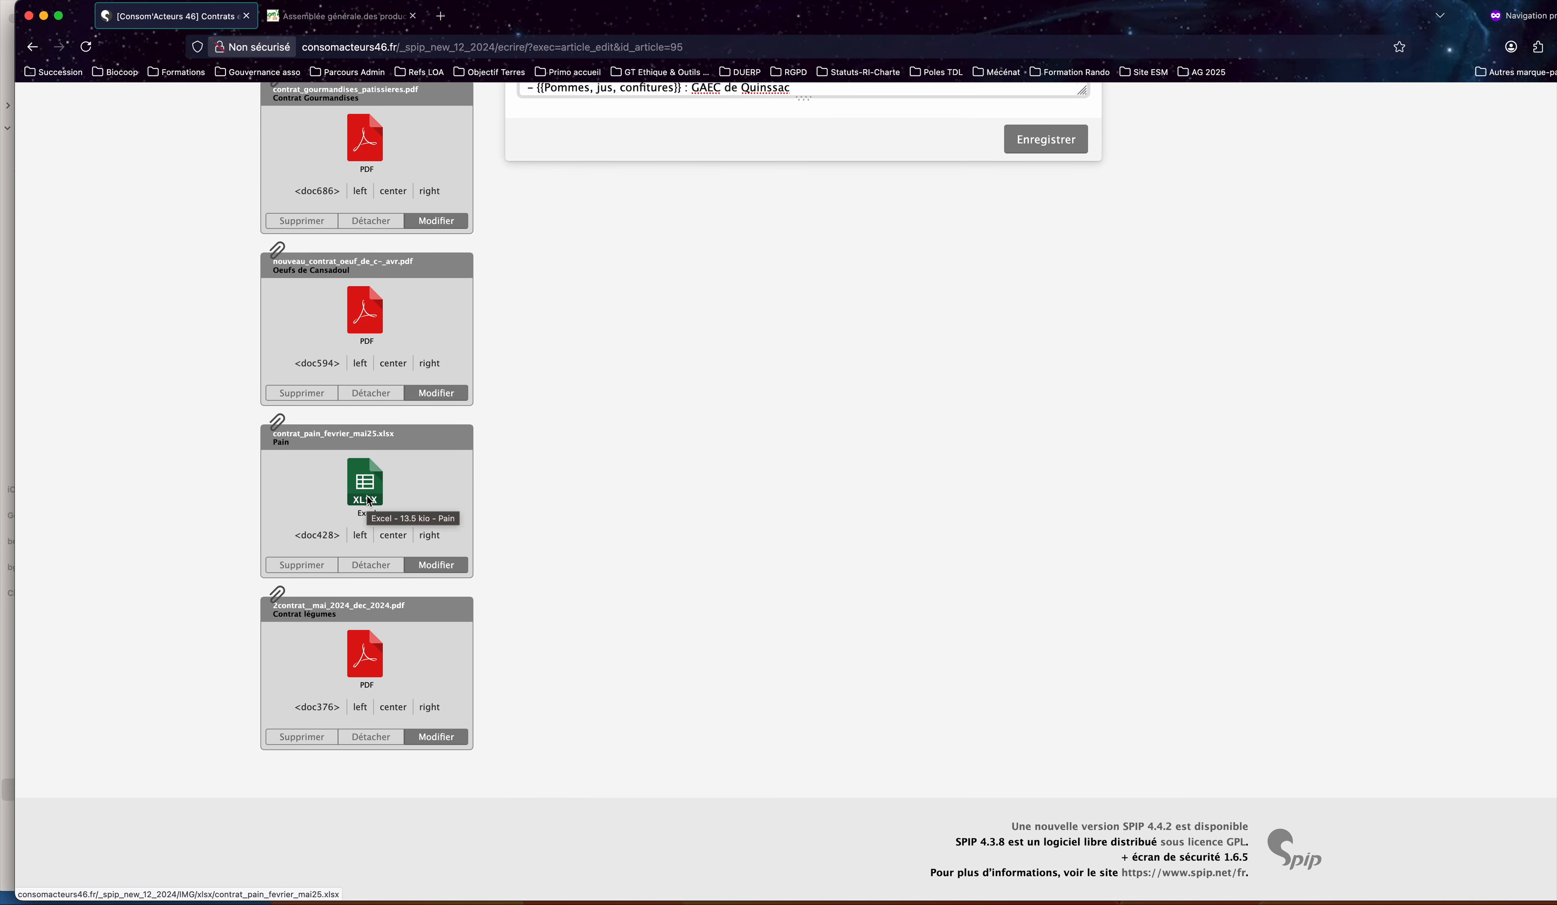
scroll(368, 501, "up", 9)
scroll(368, 495, "up", 5)
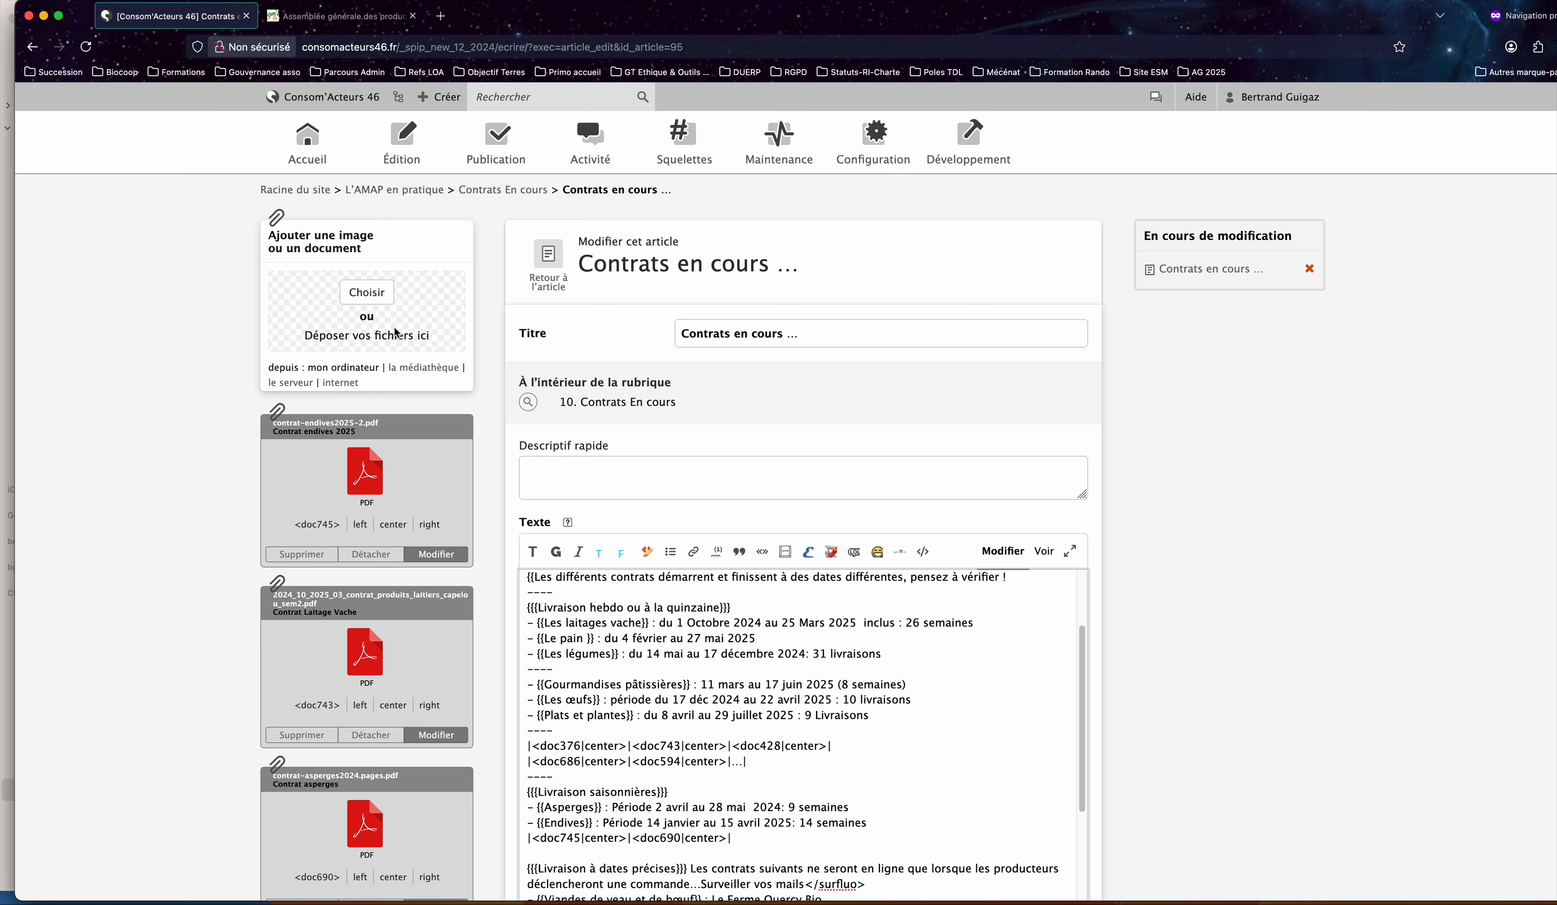
left_click(377, 298)
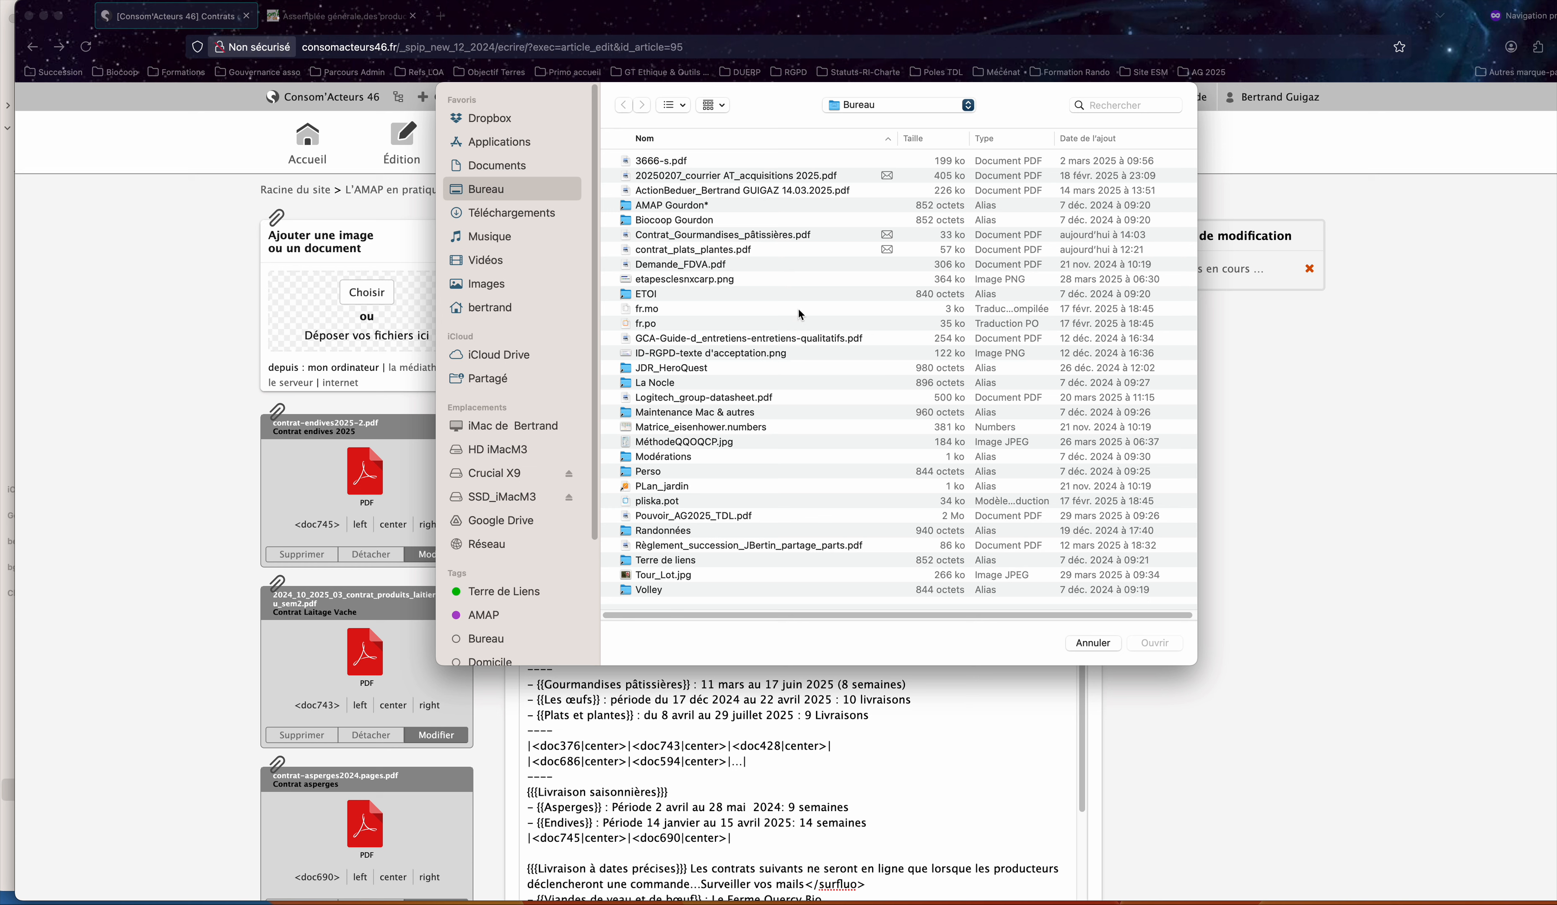
left_click(756, 250)
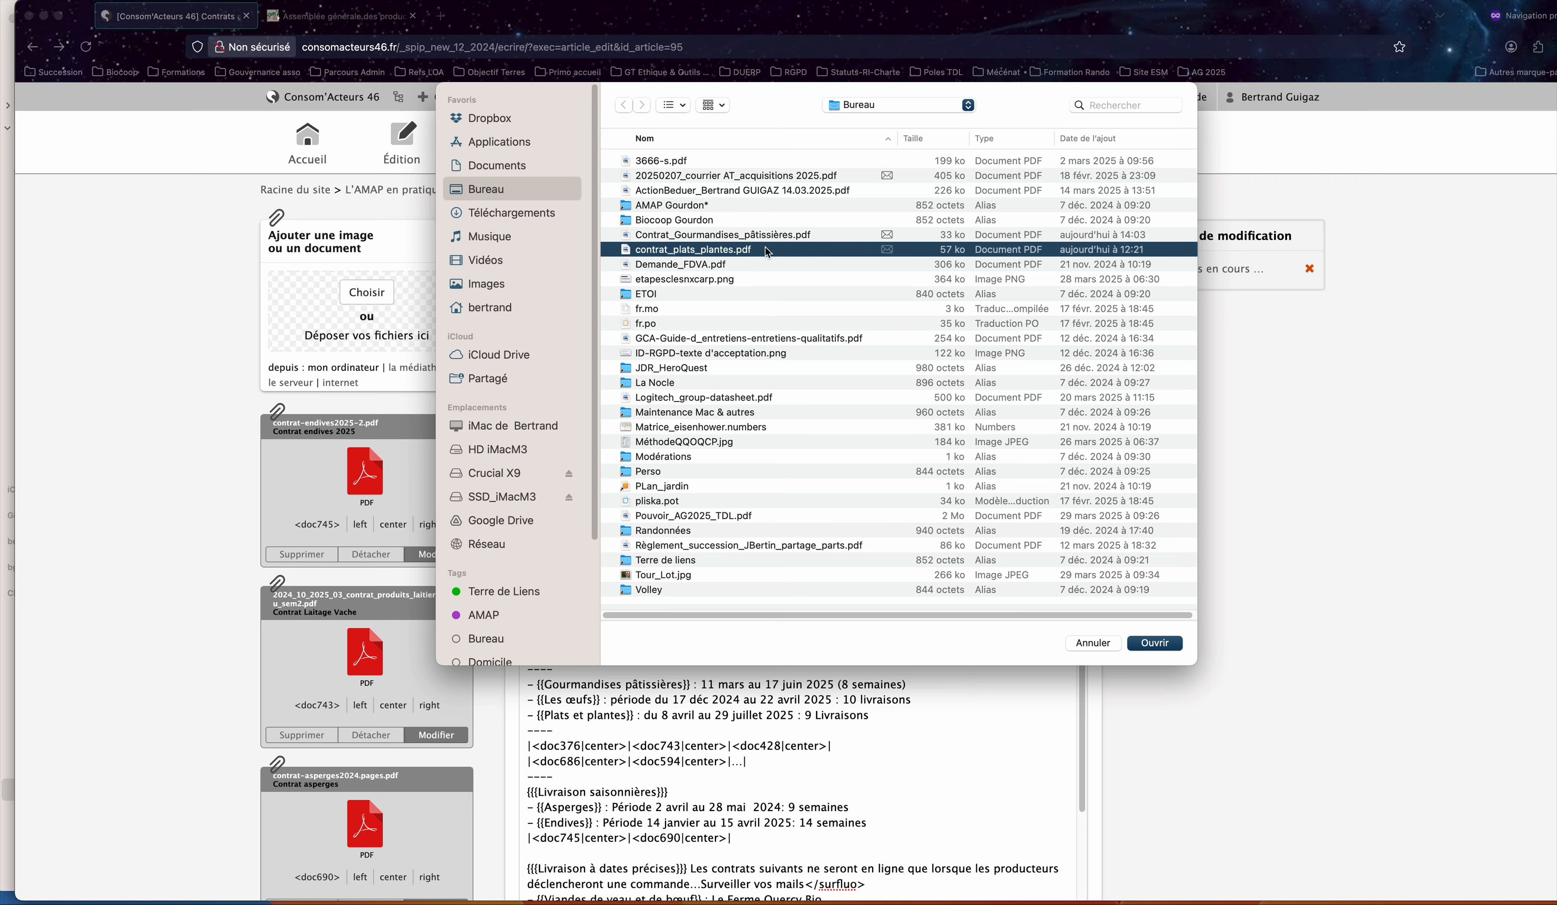
key("space")
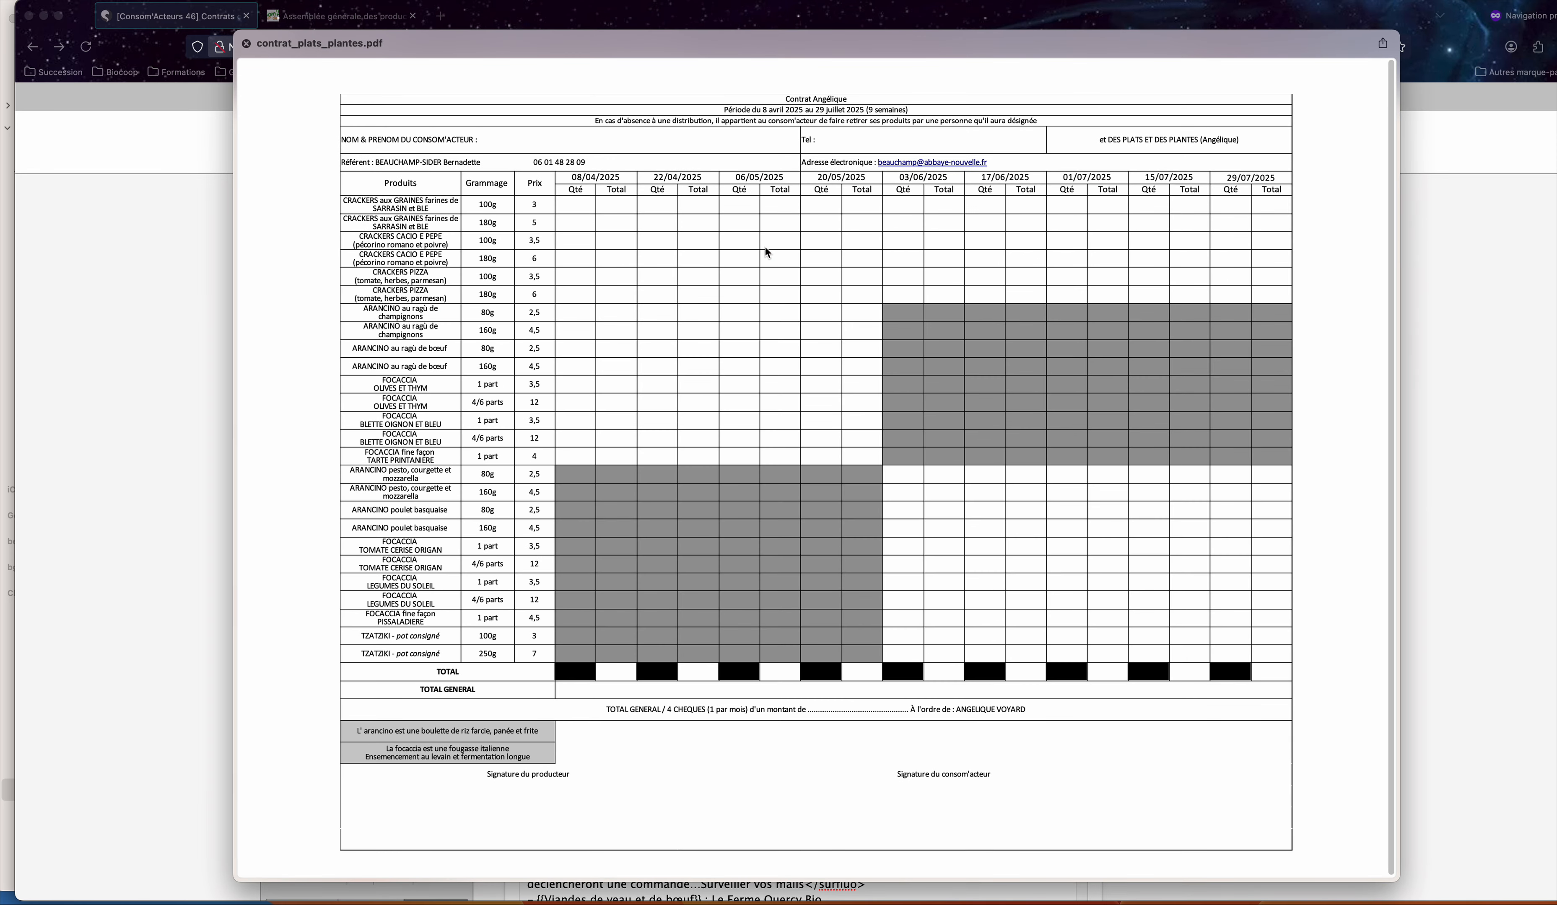
key("space")
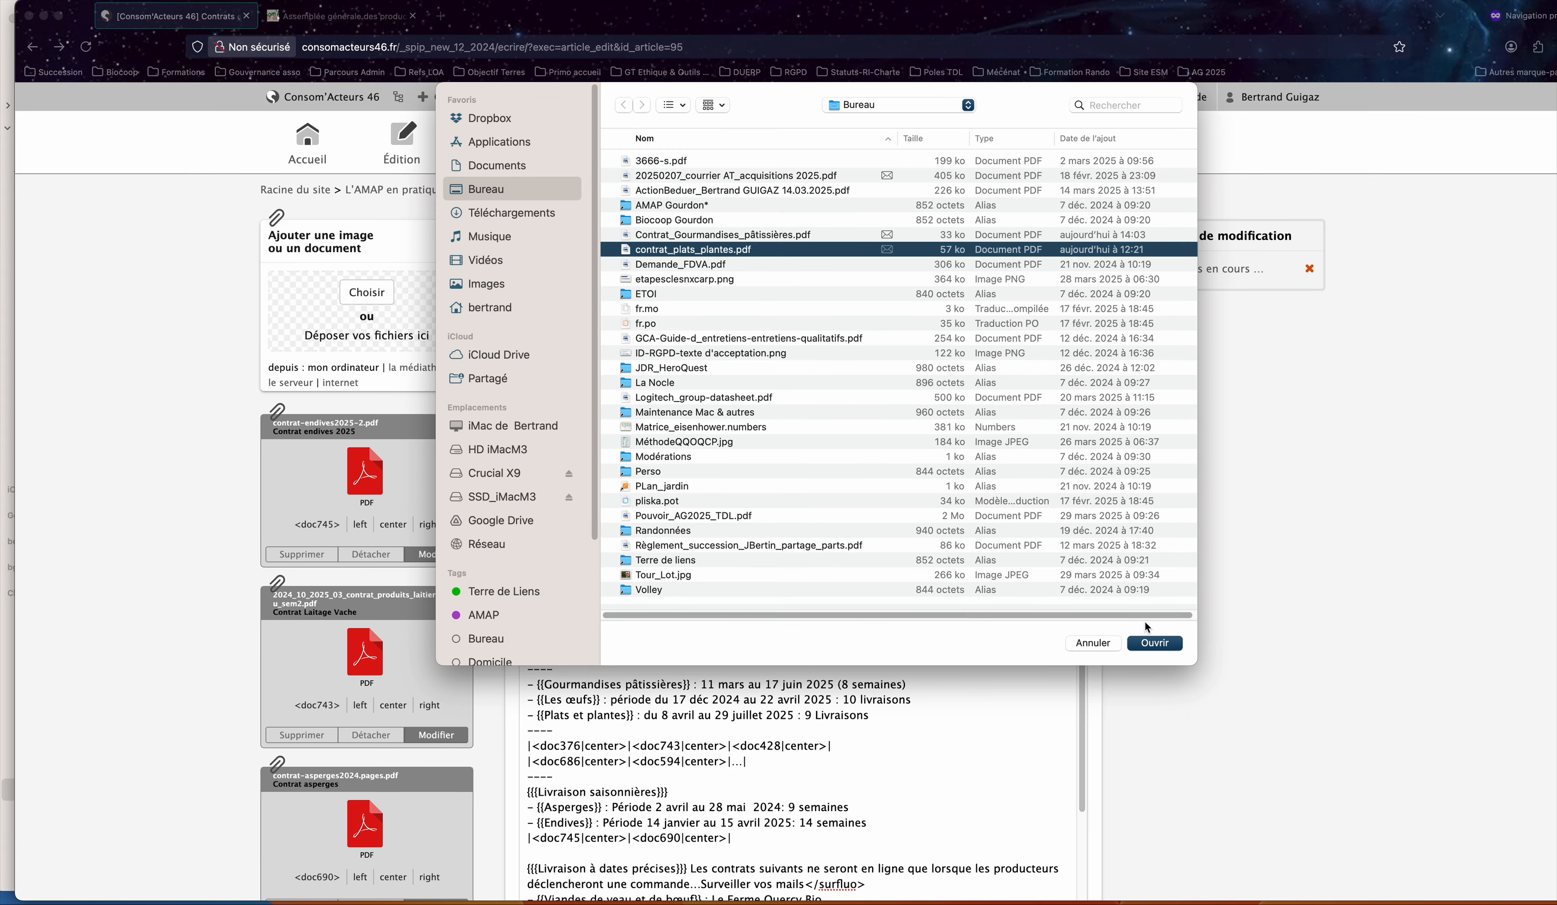
left_click(1162, 645)
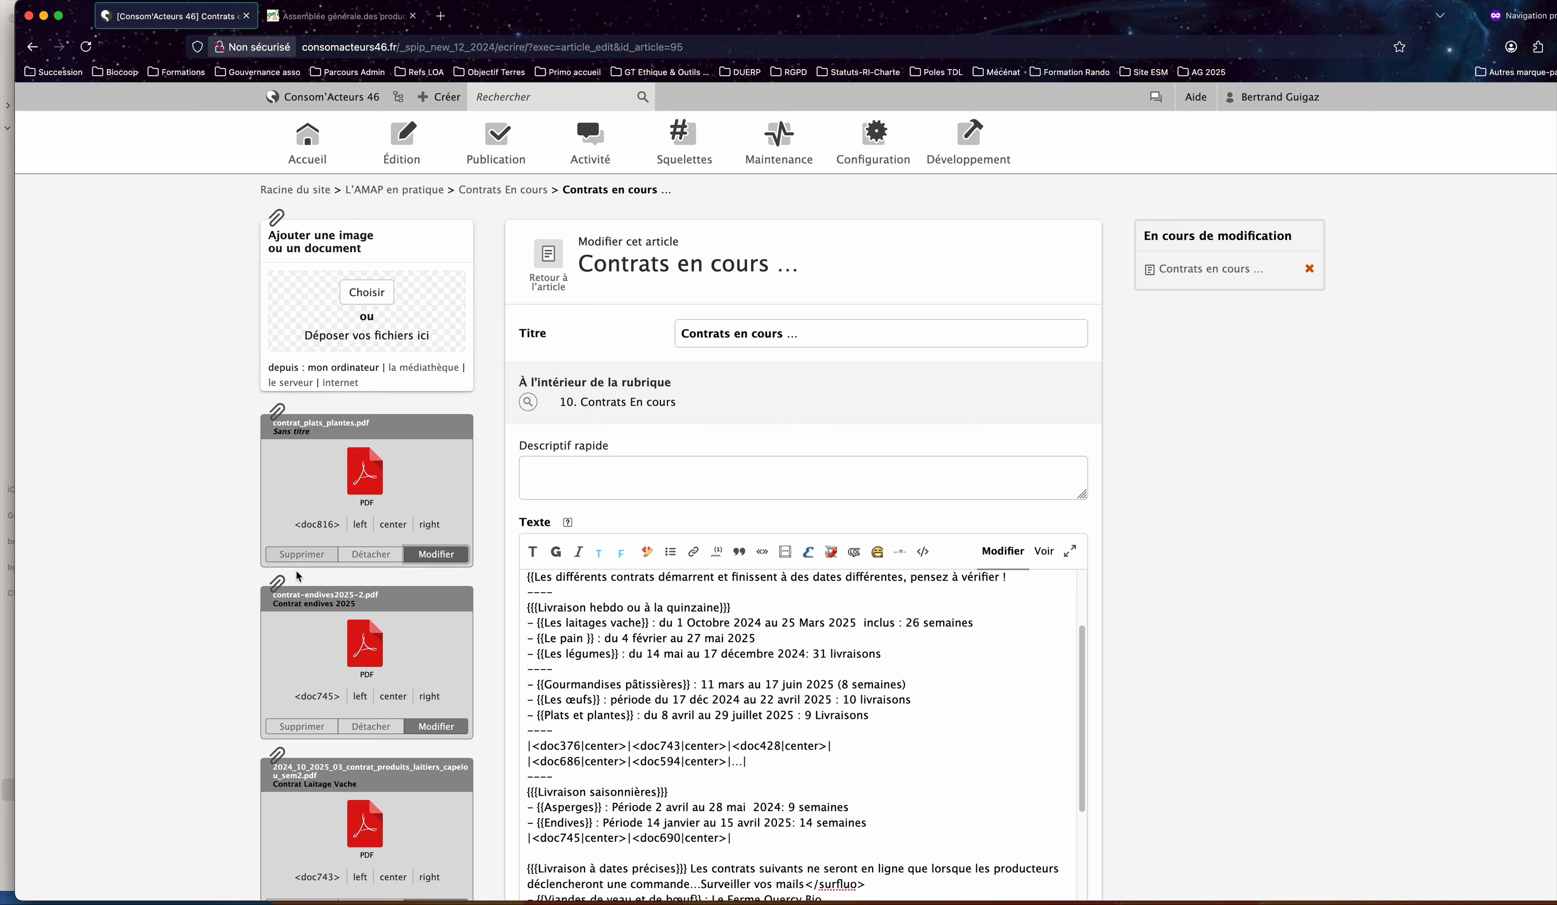
Give the attached contrat_plats_plantes.pdf the title "Contrat douceurs salées" and save the document's details.
left_click(438, 555)
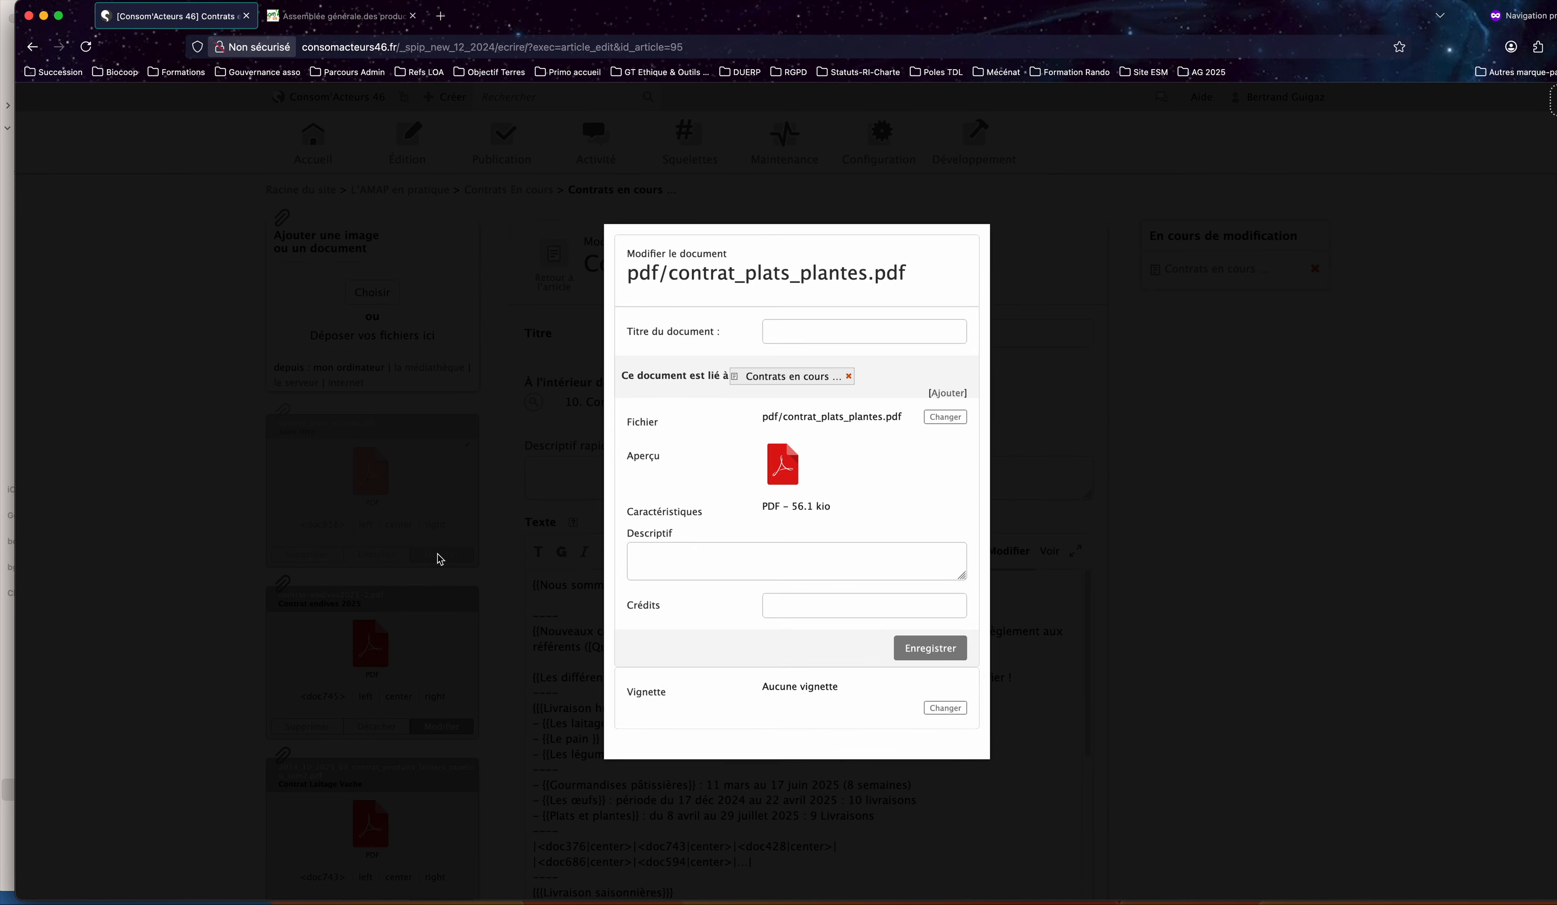
left_click(785, 313)
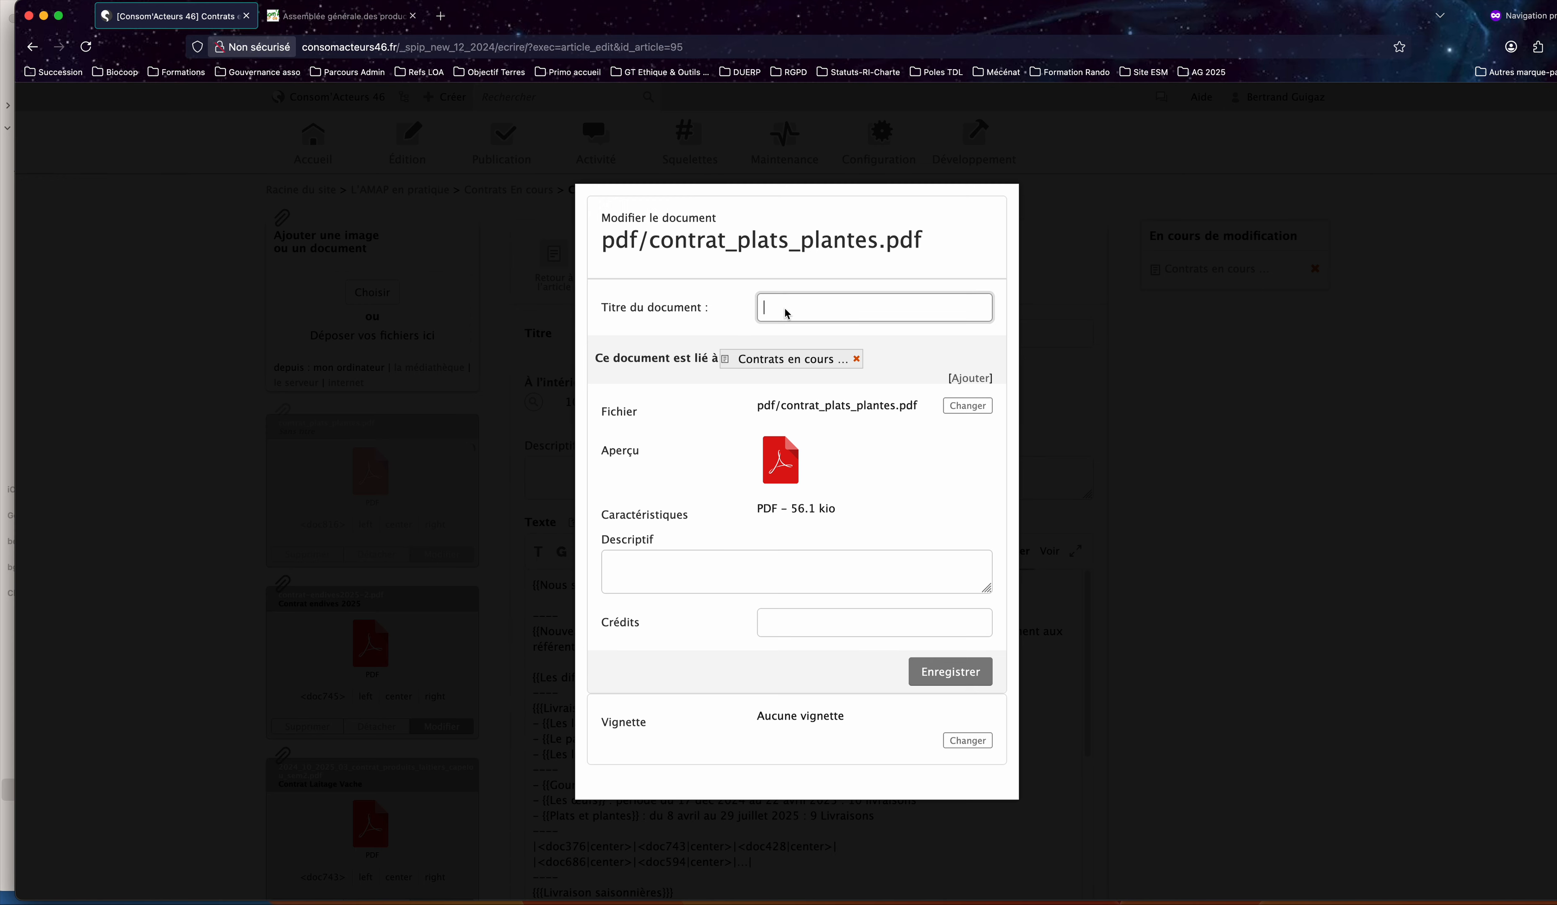
type("Contr")
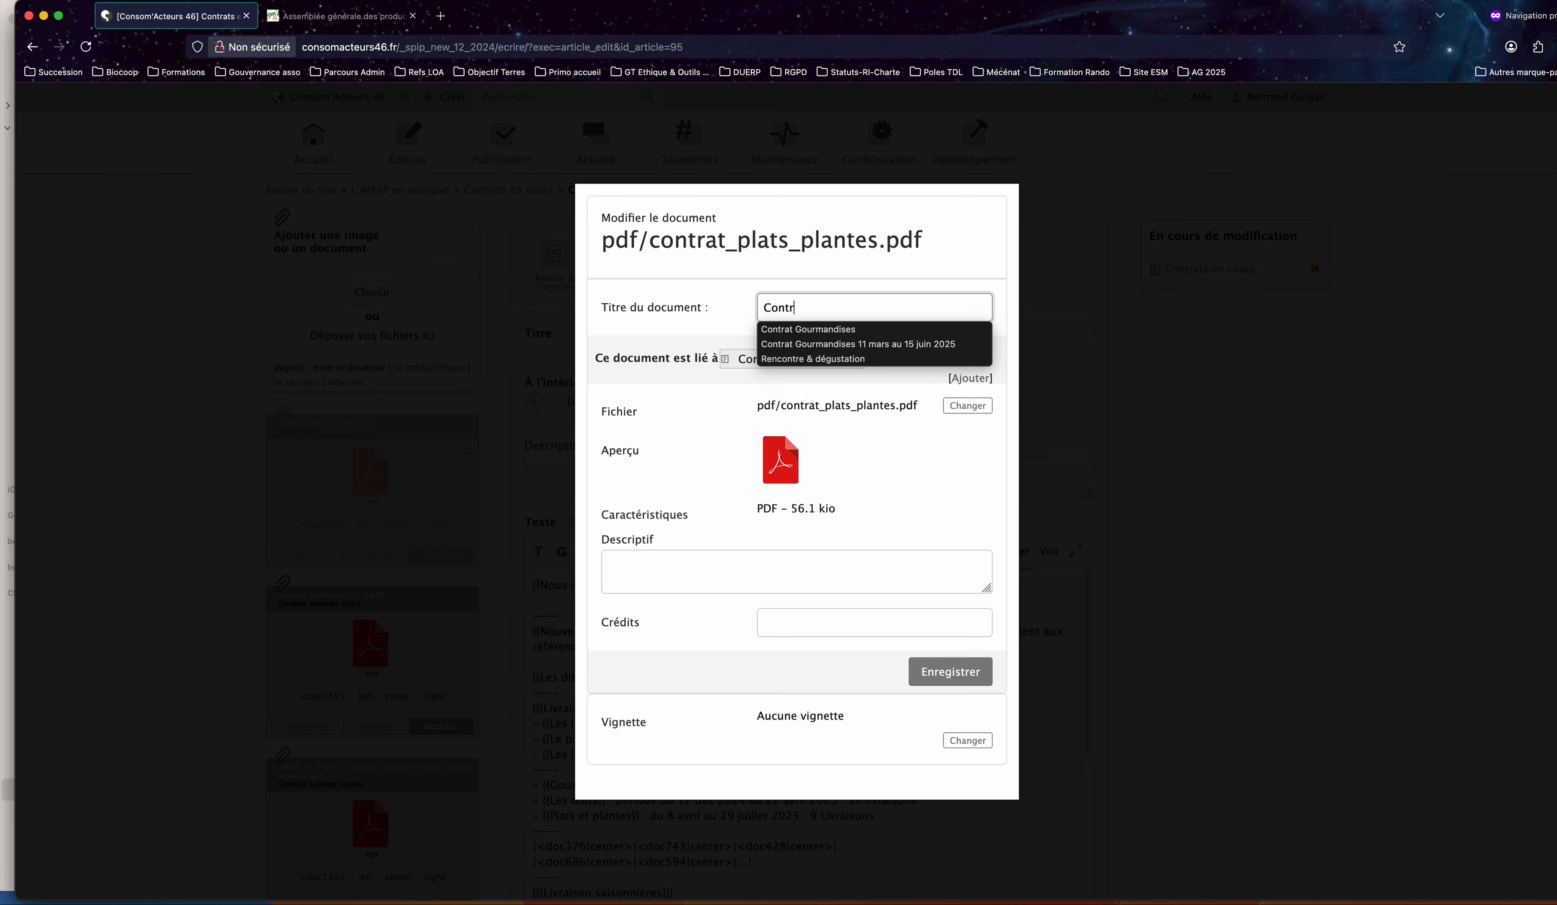
type("art")
key("BackSpace")
key("BackSpace")
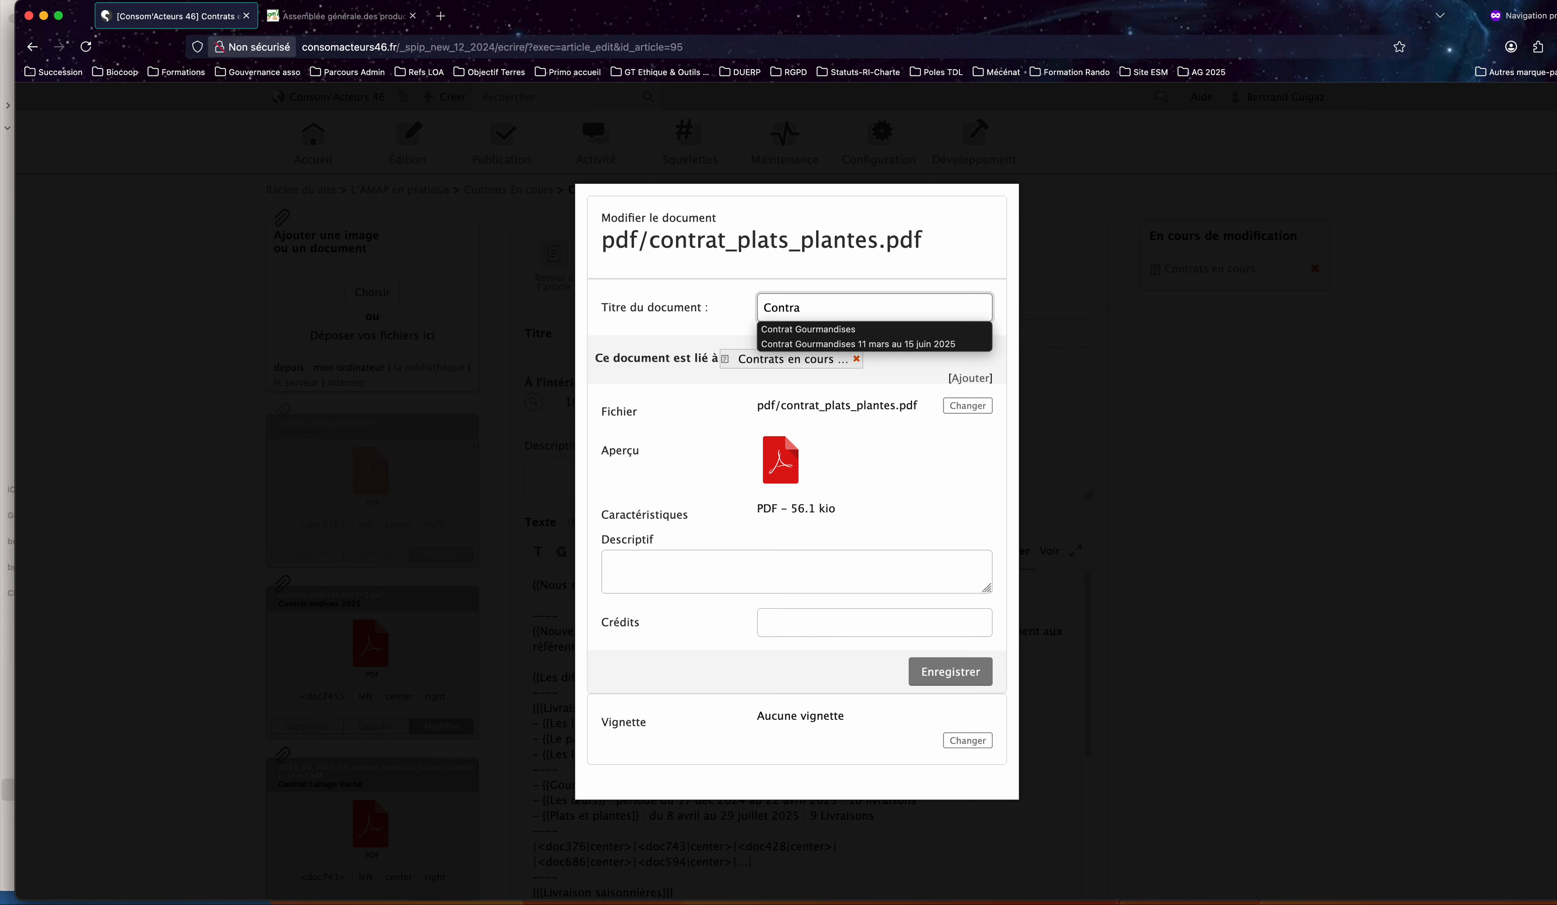
type("t douce")
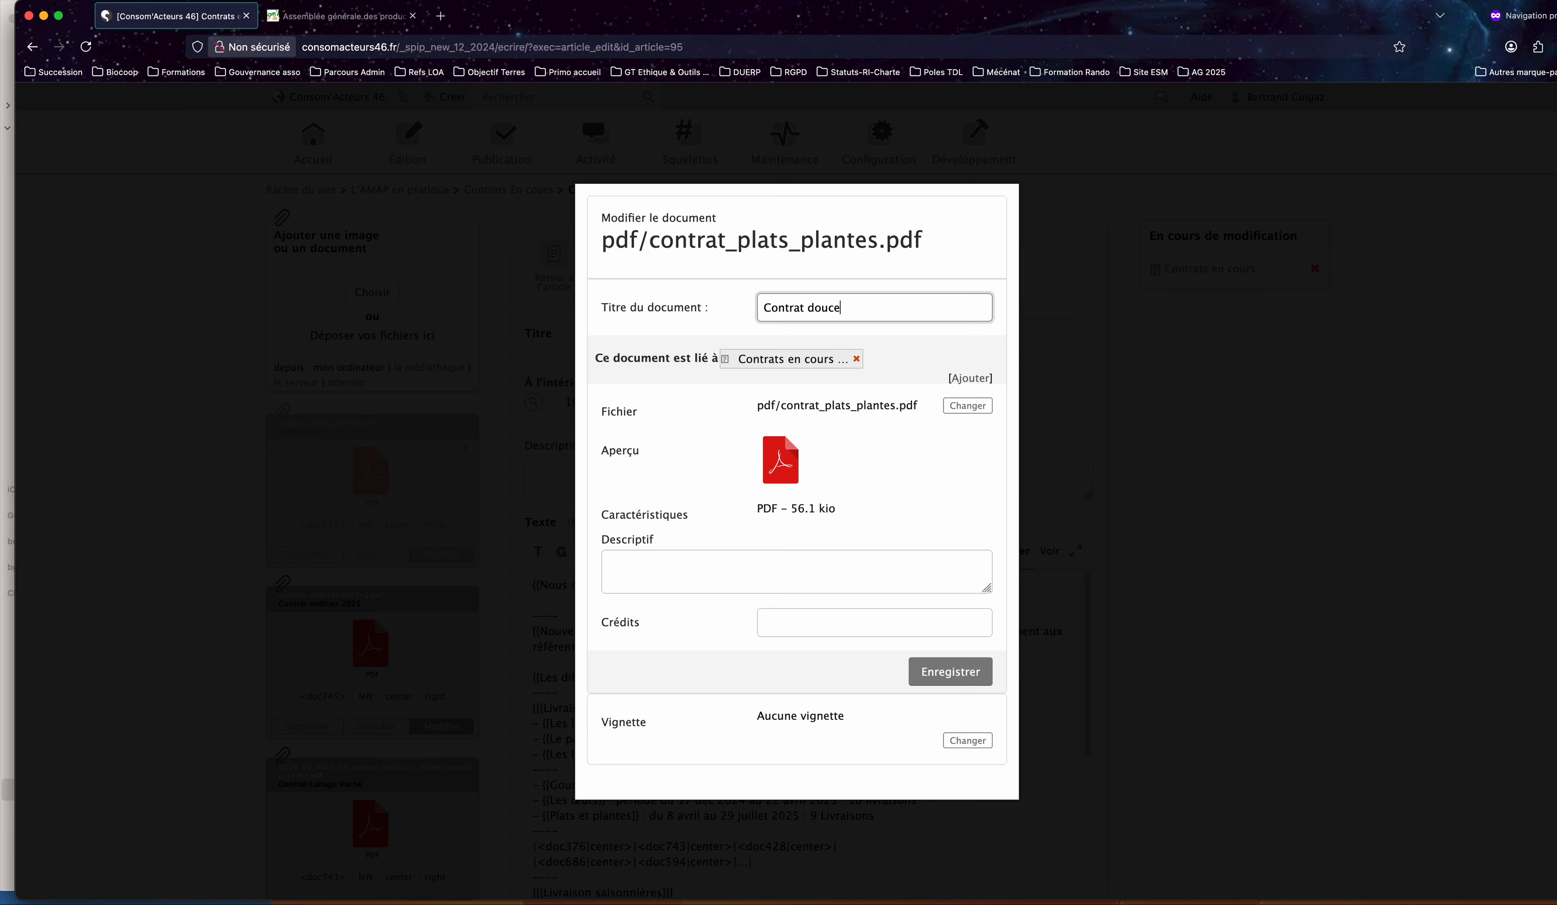
type("urs salées")
left_click(756, 564)
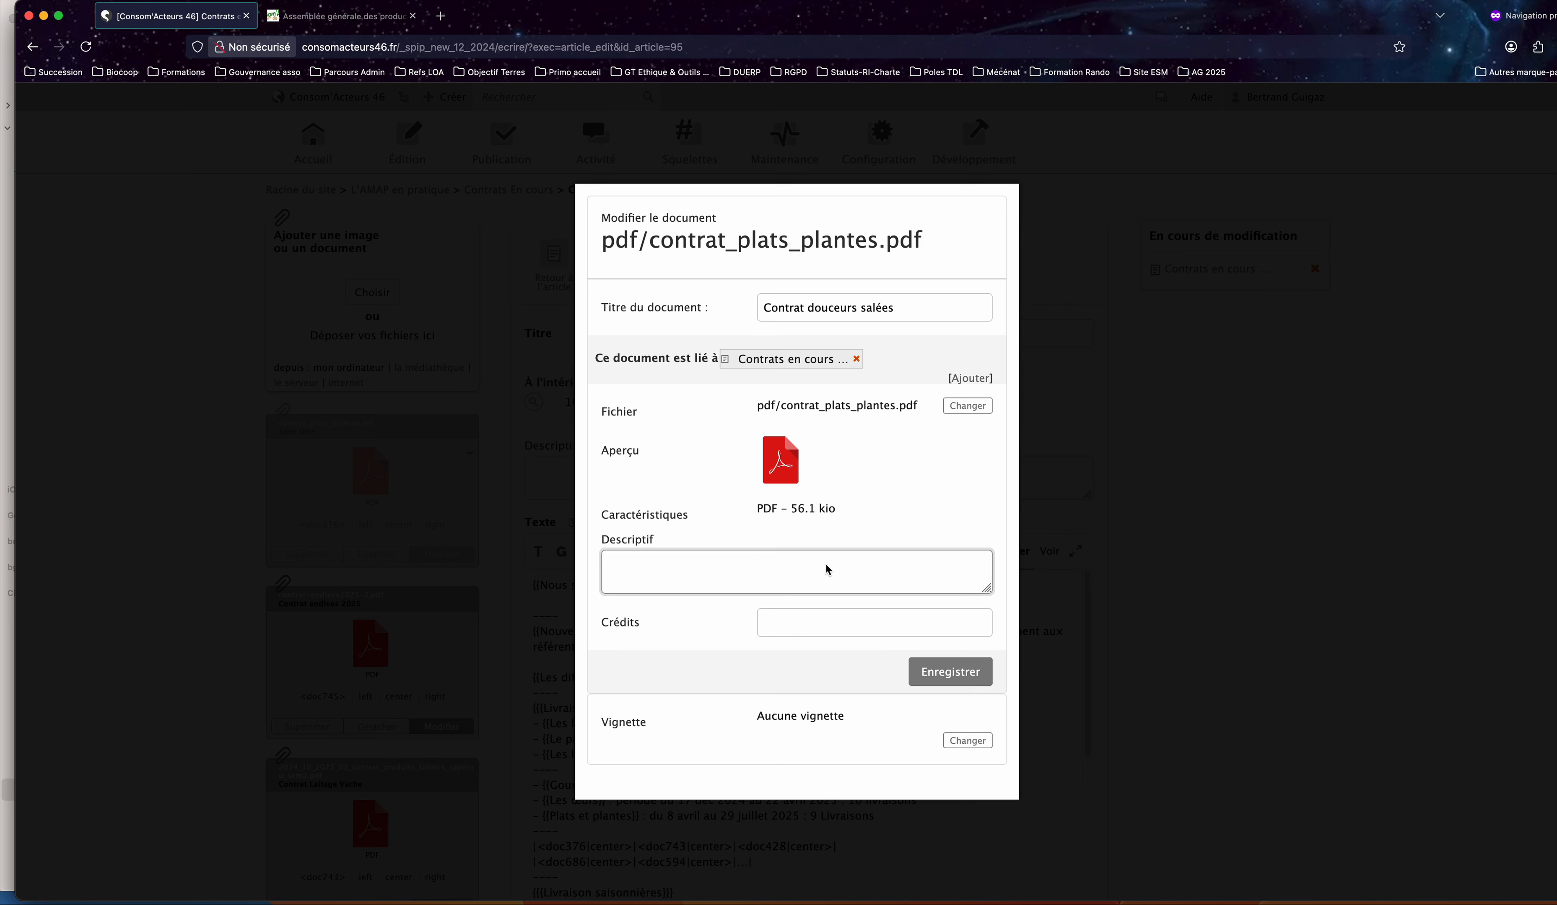
left_click(952, 673)
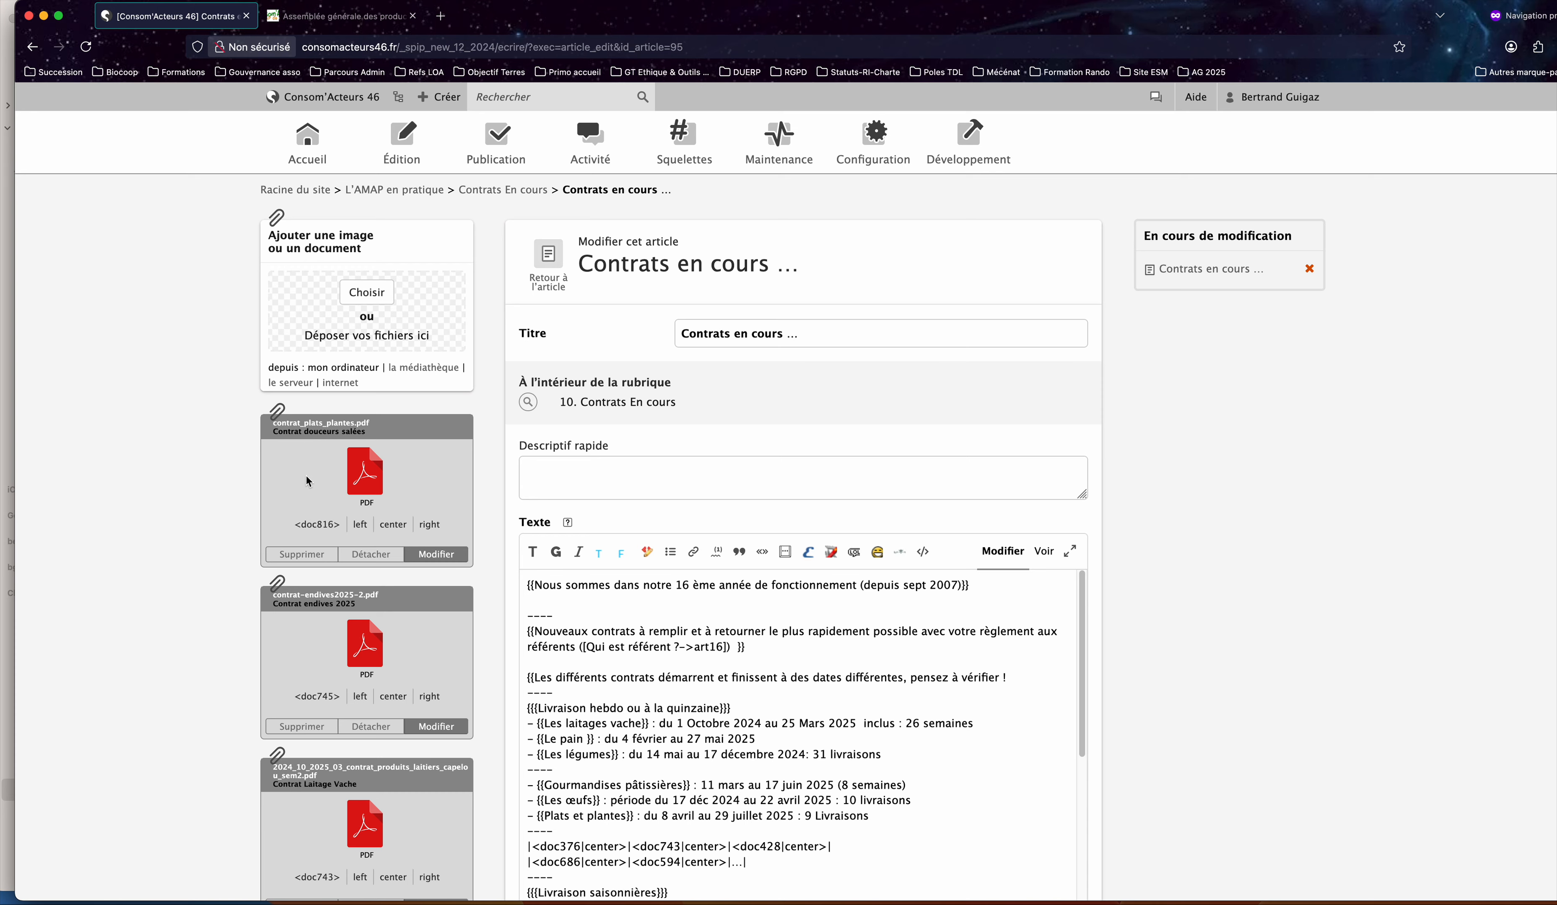
Replace the "..." placeholder in the second row of the weekly-delivery document table with the tag <doc816>.
scroll(1032, 488, "down", 1)
scroll(1032, 488, "down", 5)
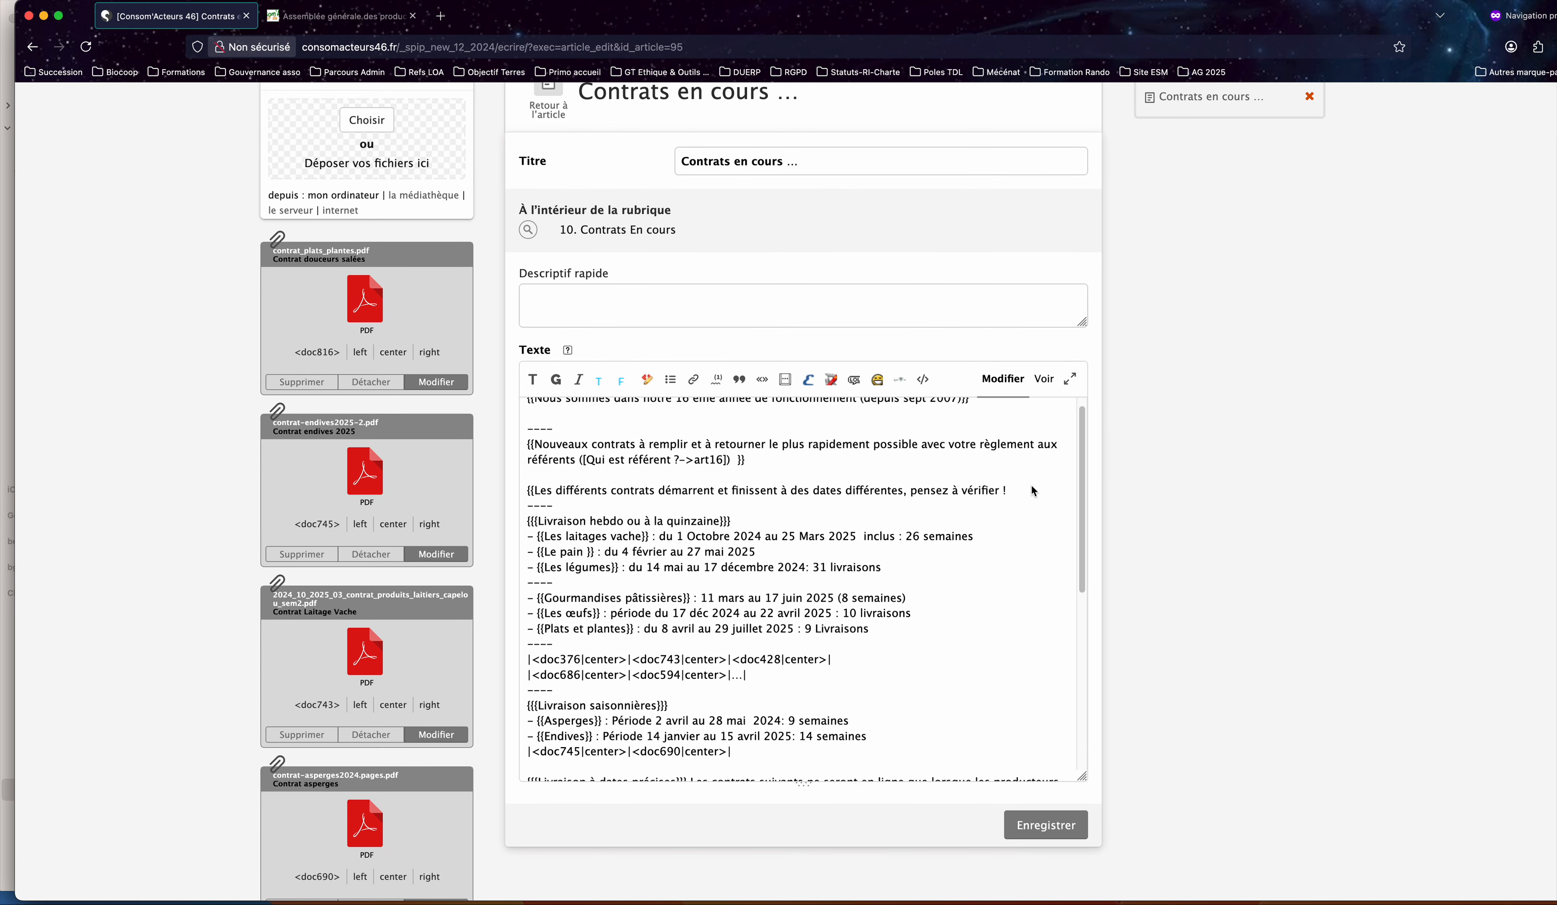
scroll(933, 644, "down", 4)
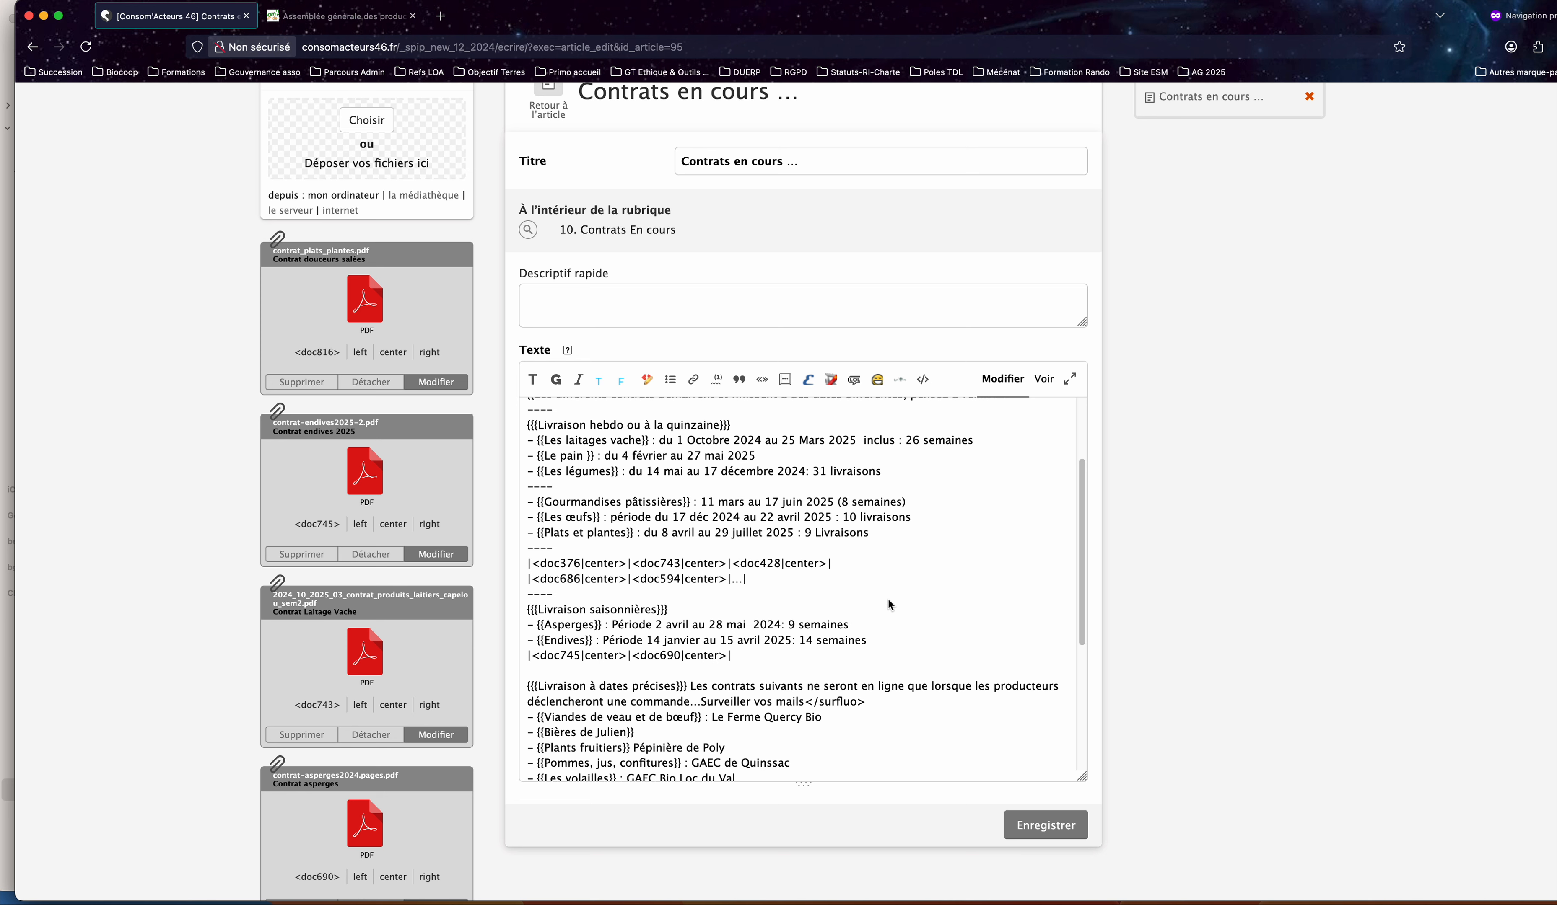
left_click(538, 566)
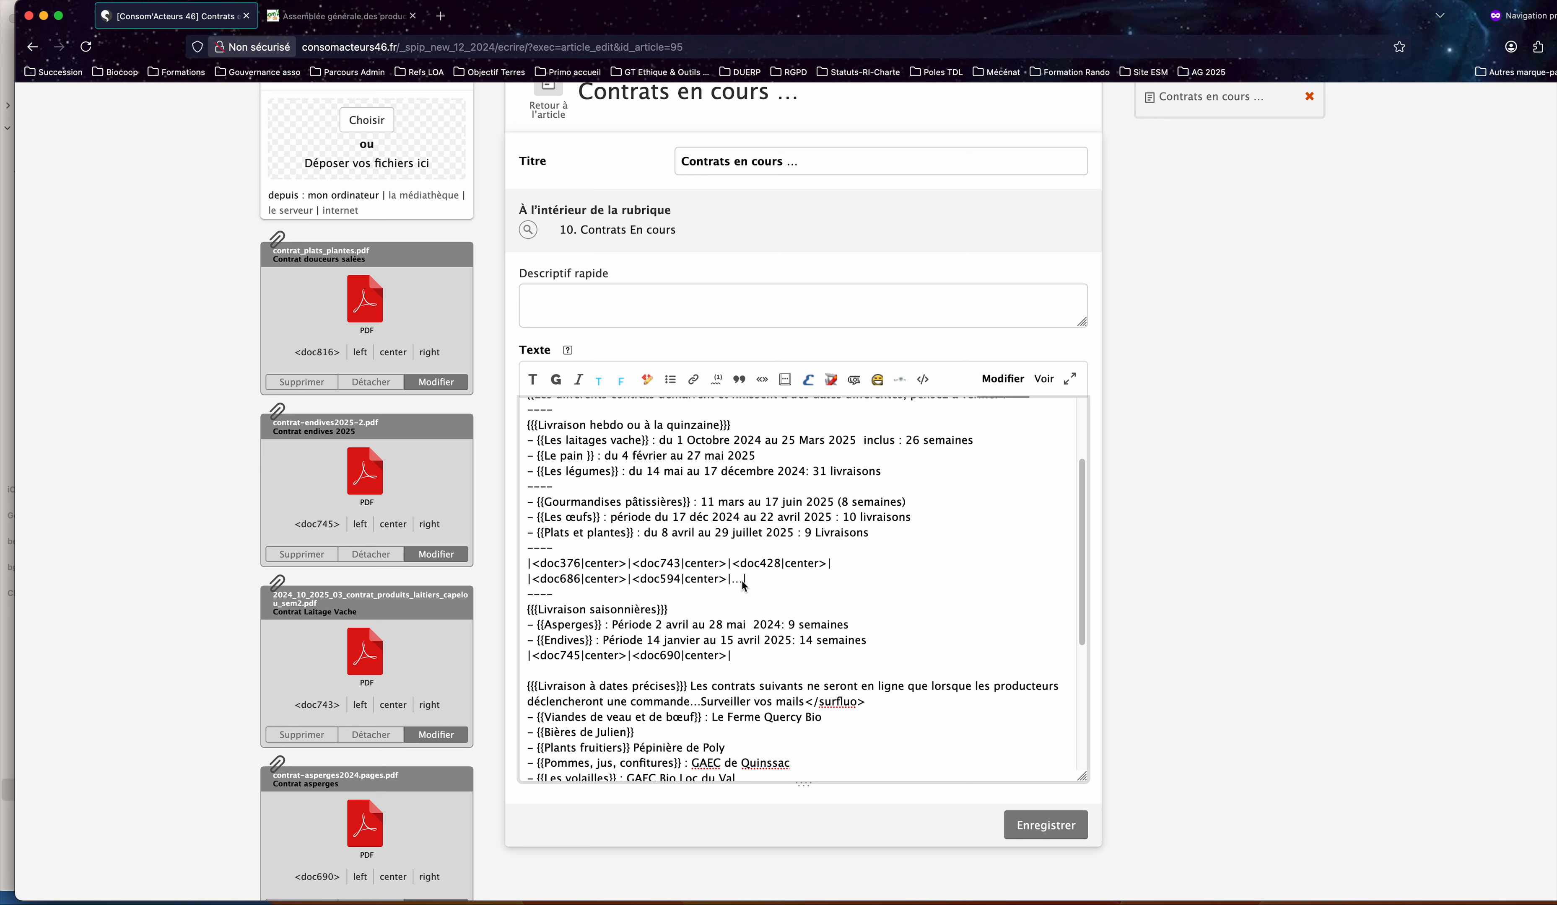
key("BackSpace")
left_click(326, 354)
Recheck the "Plats et plantes" line and the document table rows, save the article, and review its rendered contract table.
left_click(528, 532)
left_click_drag(528, 533, 884, 536)
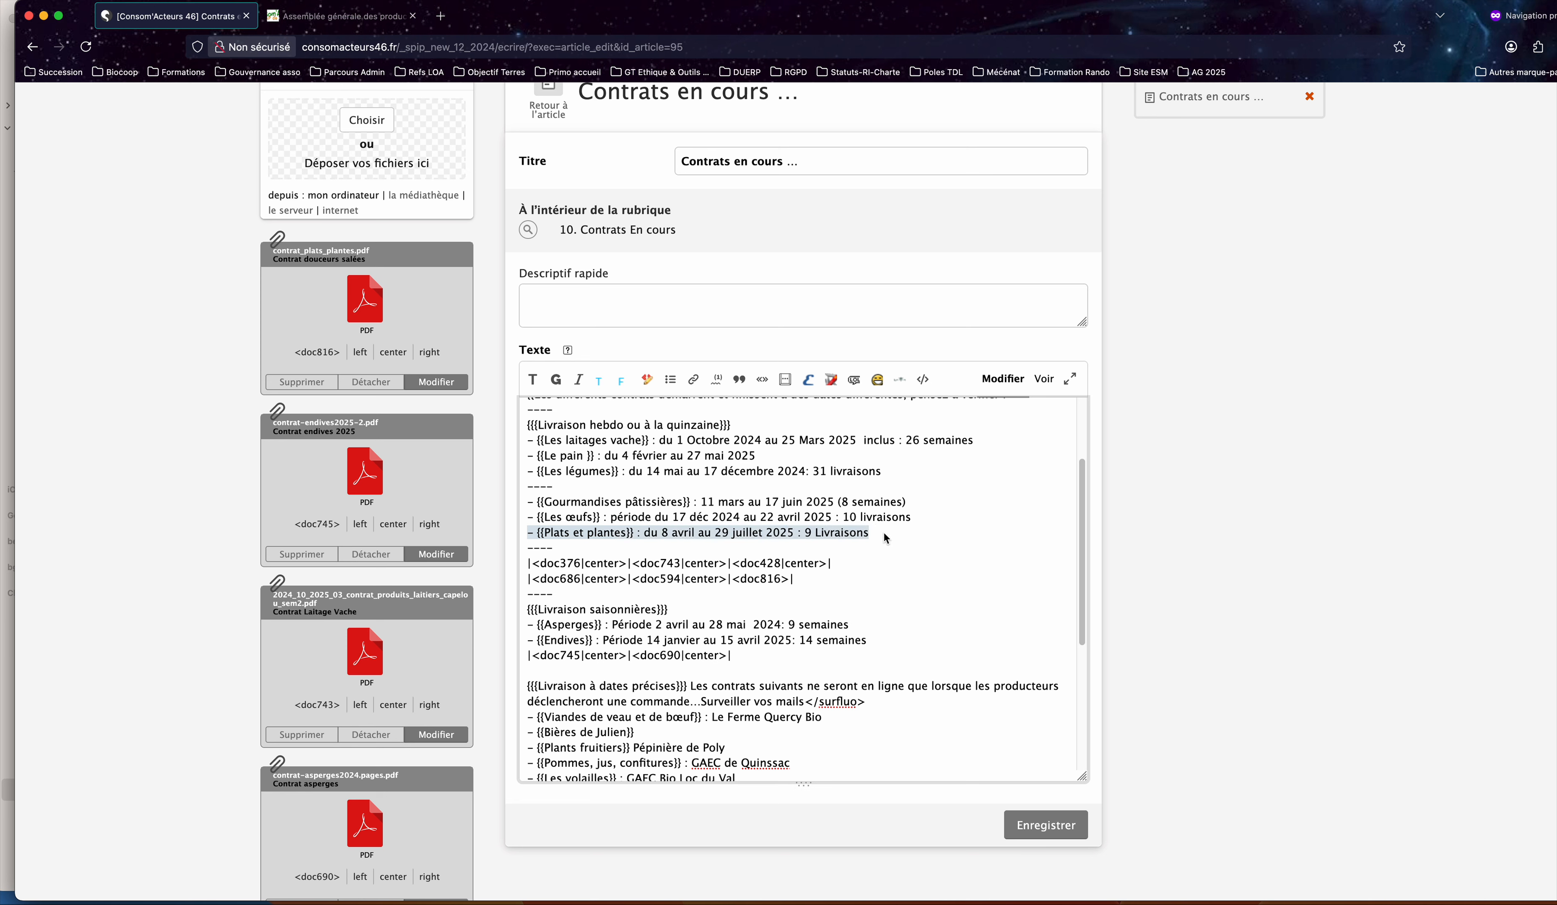
scroll(389, 331, "up", 1)
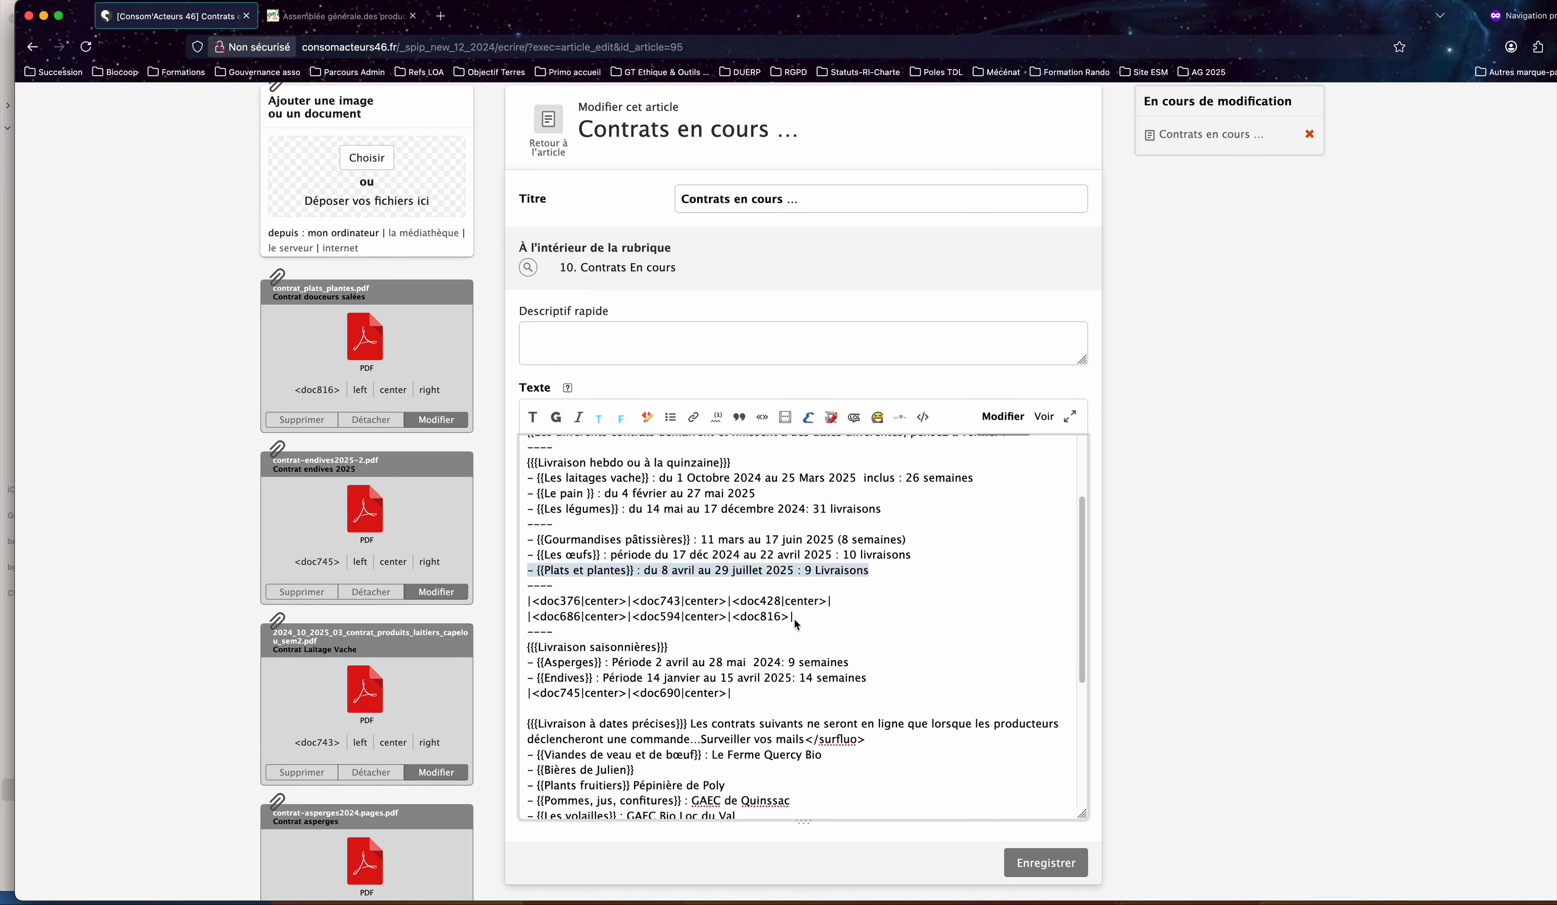
left_click_drag(528, 599, 813, 620)
left_click(813, 620)
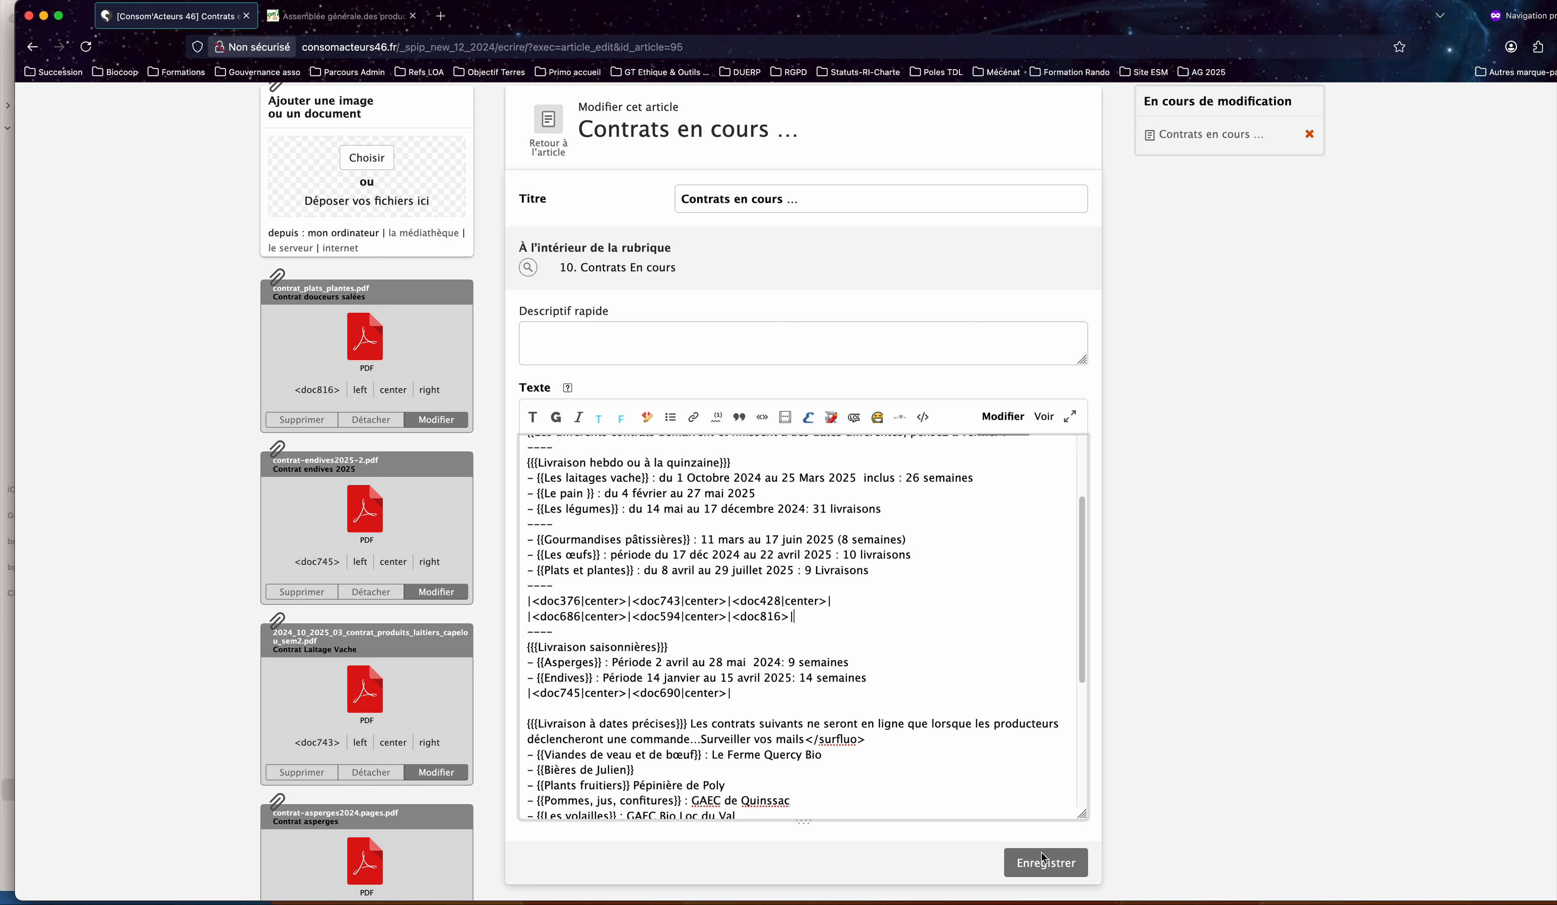
left_click(1042, 867)
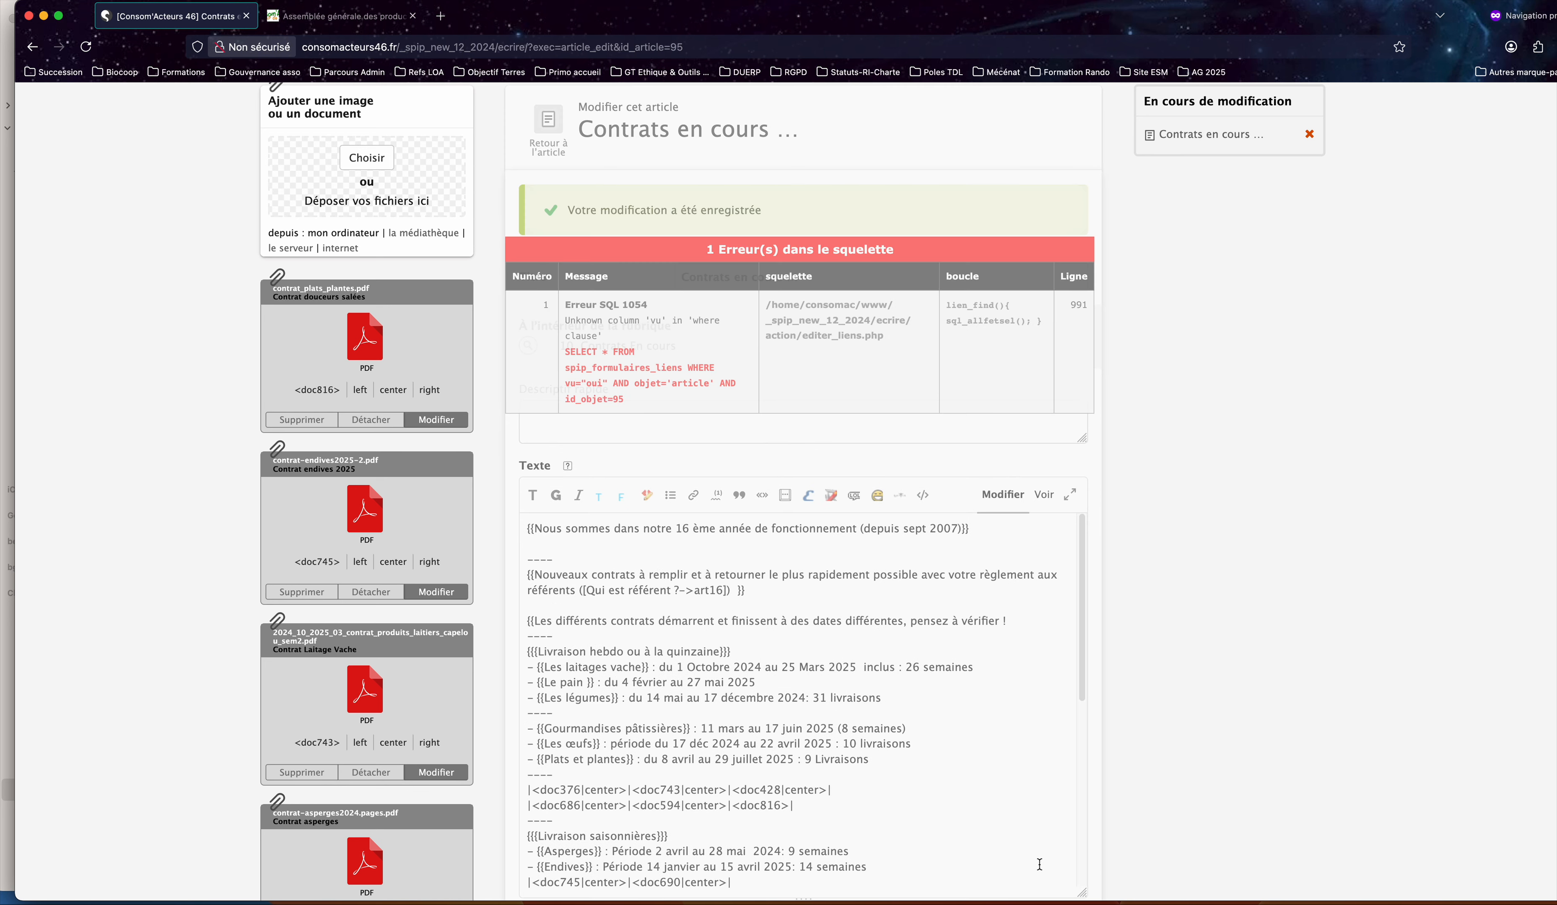
scroll(1003, 546, "down", 8)
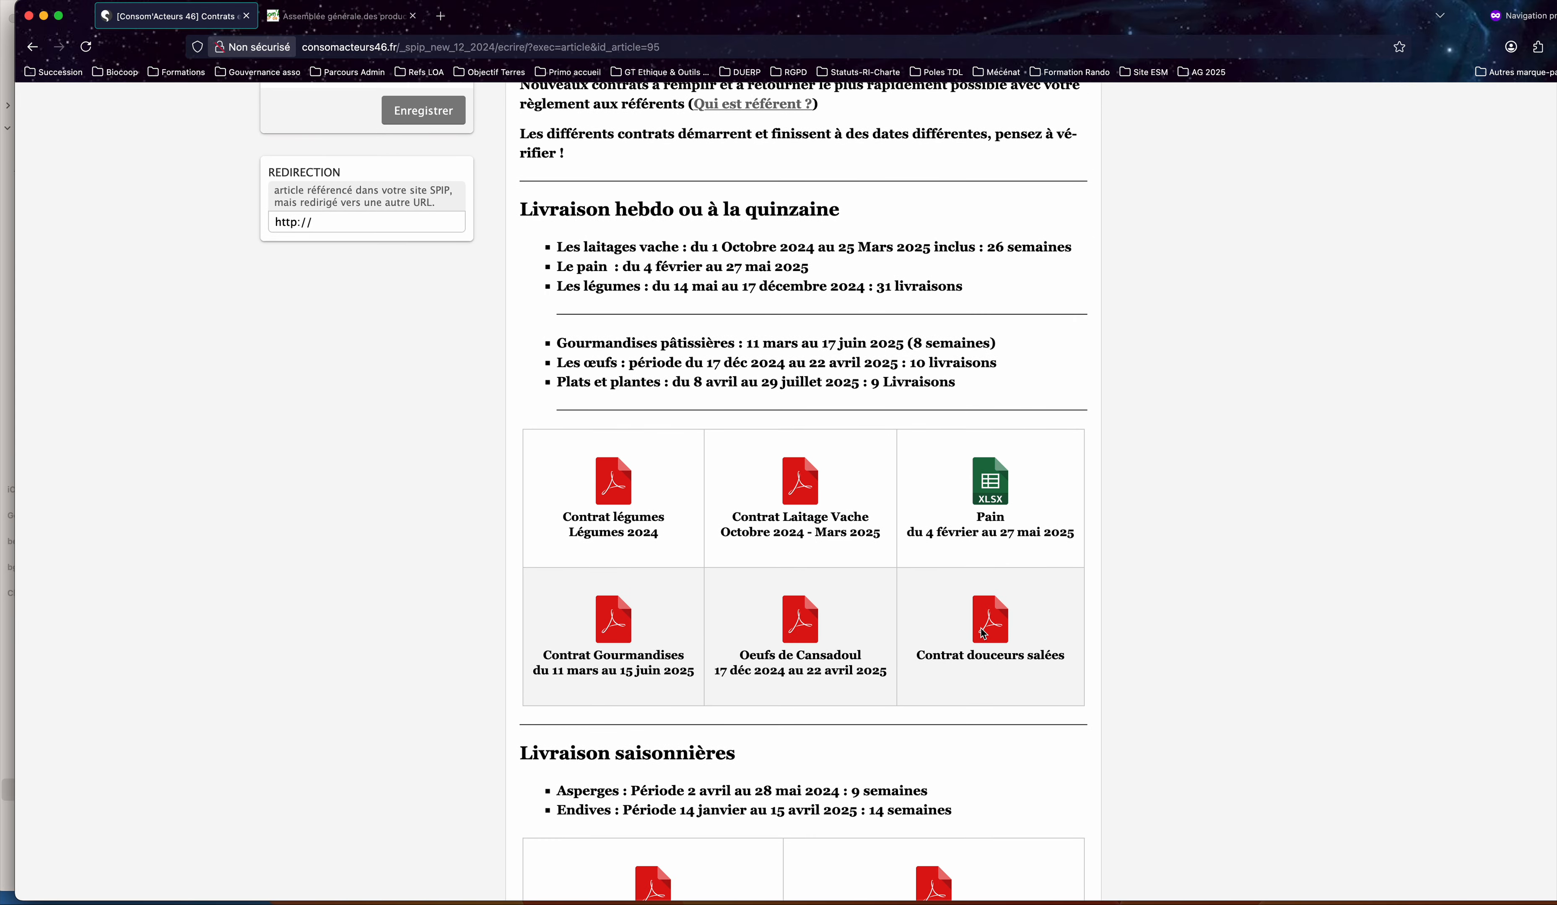
scroll(993, 633, "up", 10)
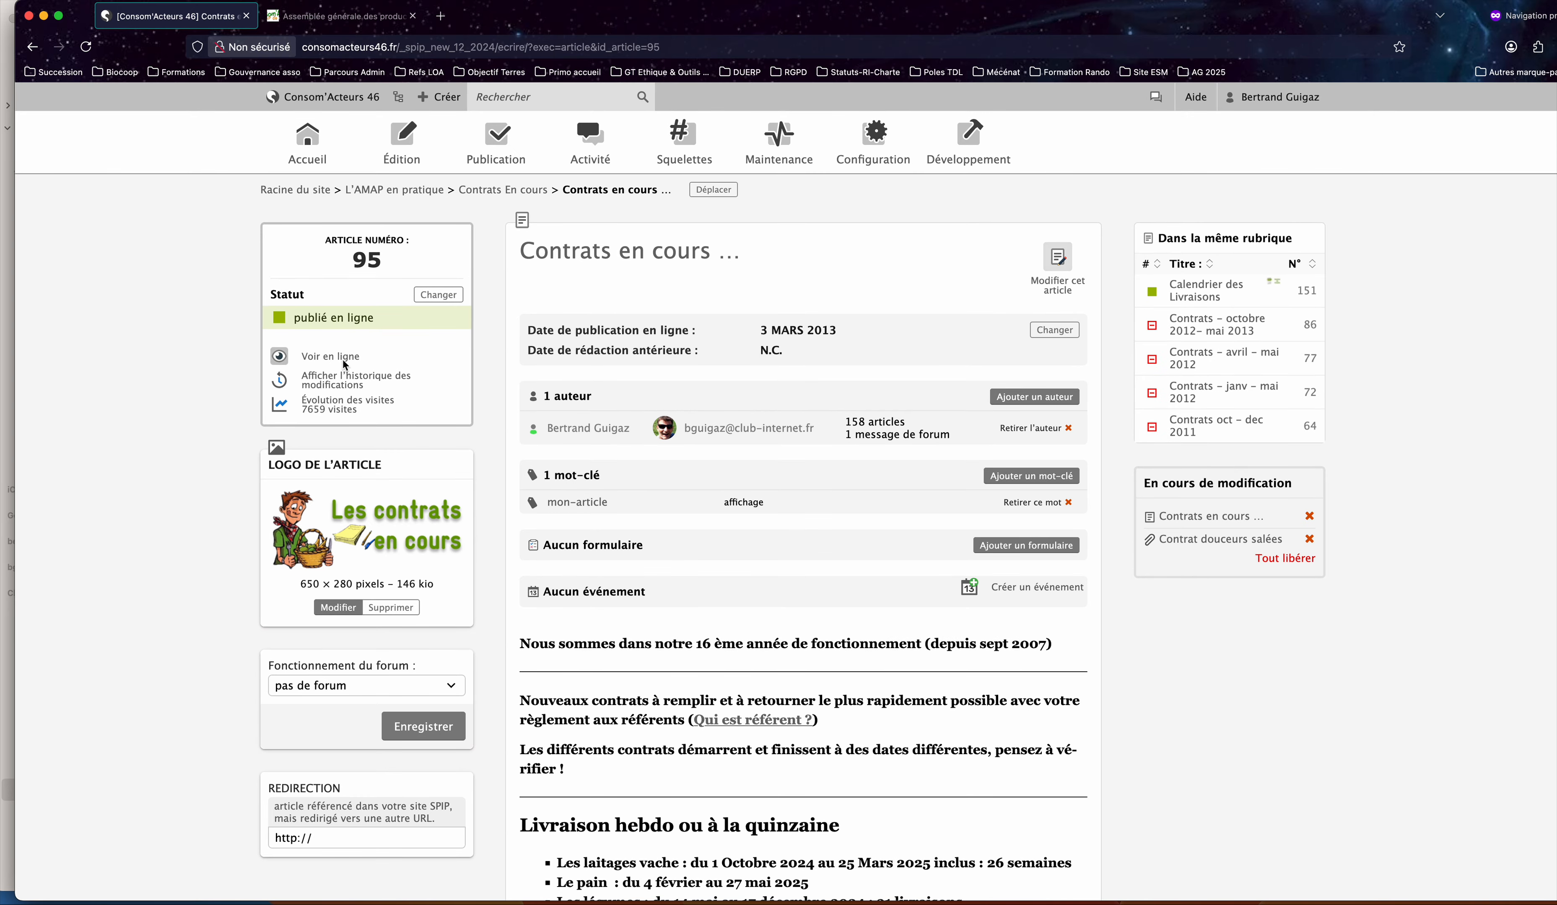
View the article on the public site, check its "Plats et plantes" line, and open the "Contrat douceurs salées" PDF.
left_click(348, 358, "super")
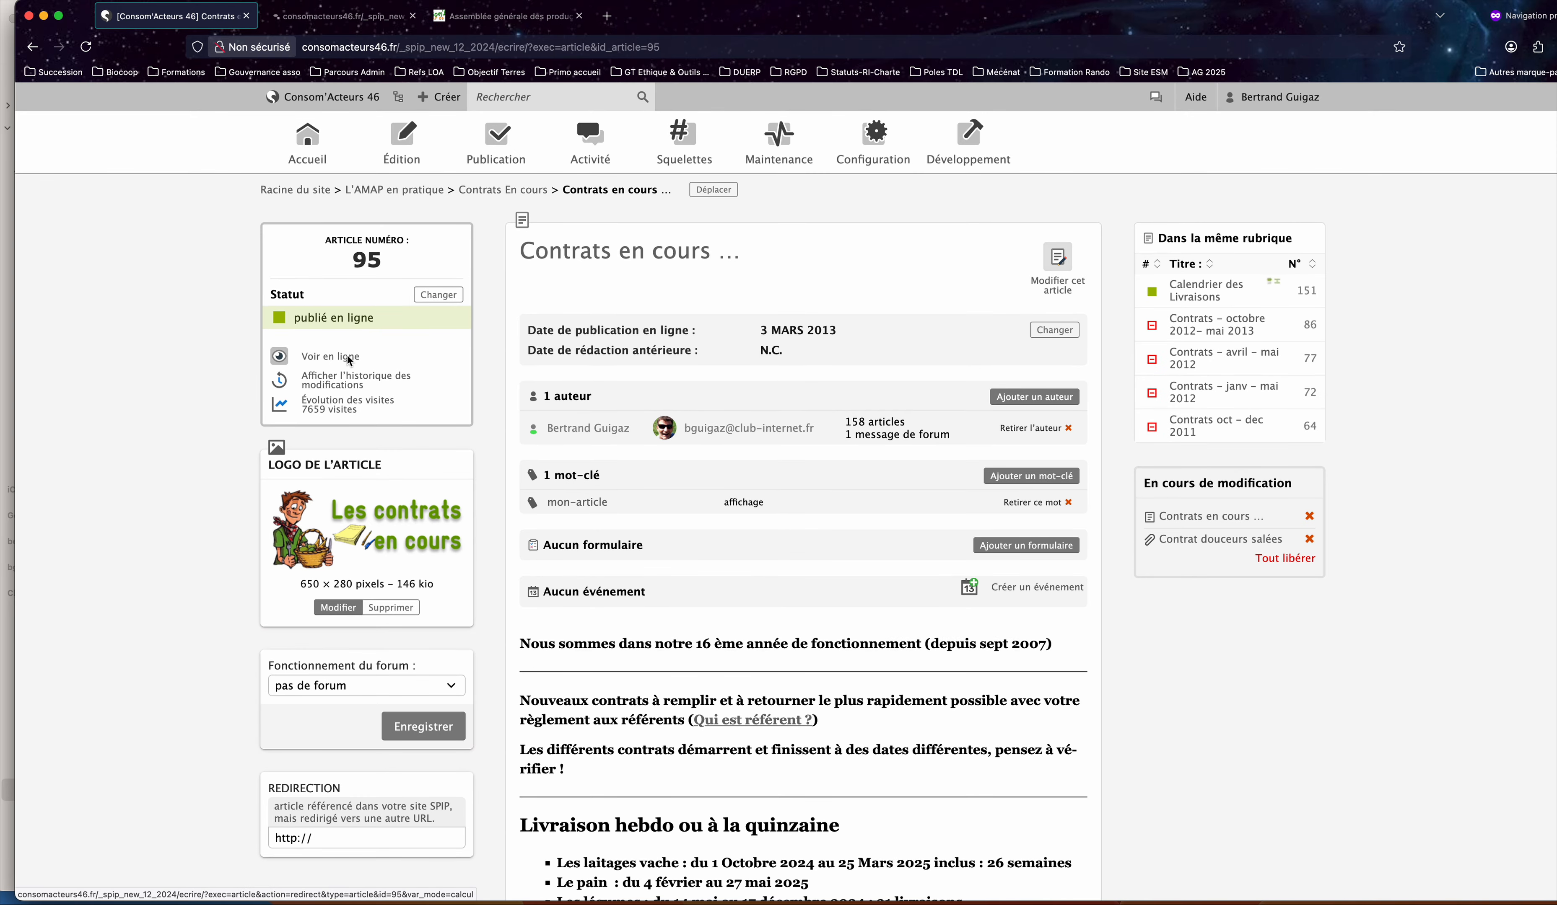
left_click(345, 16)
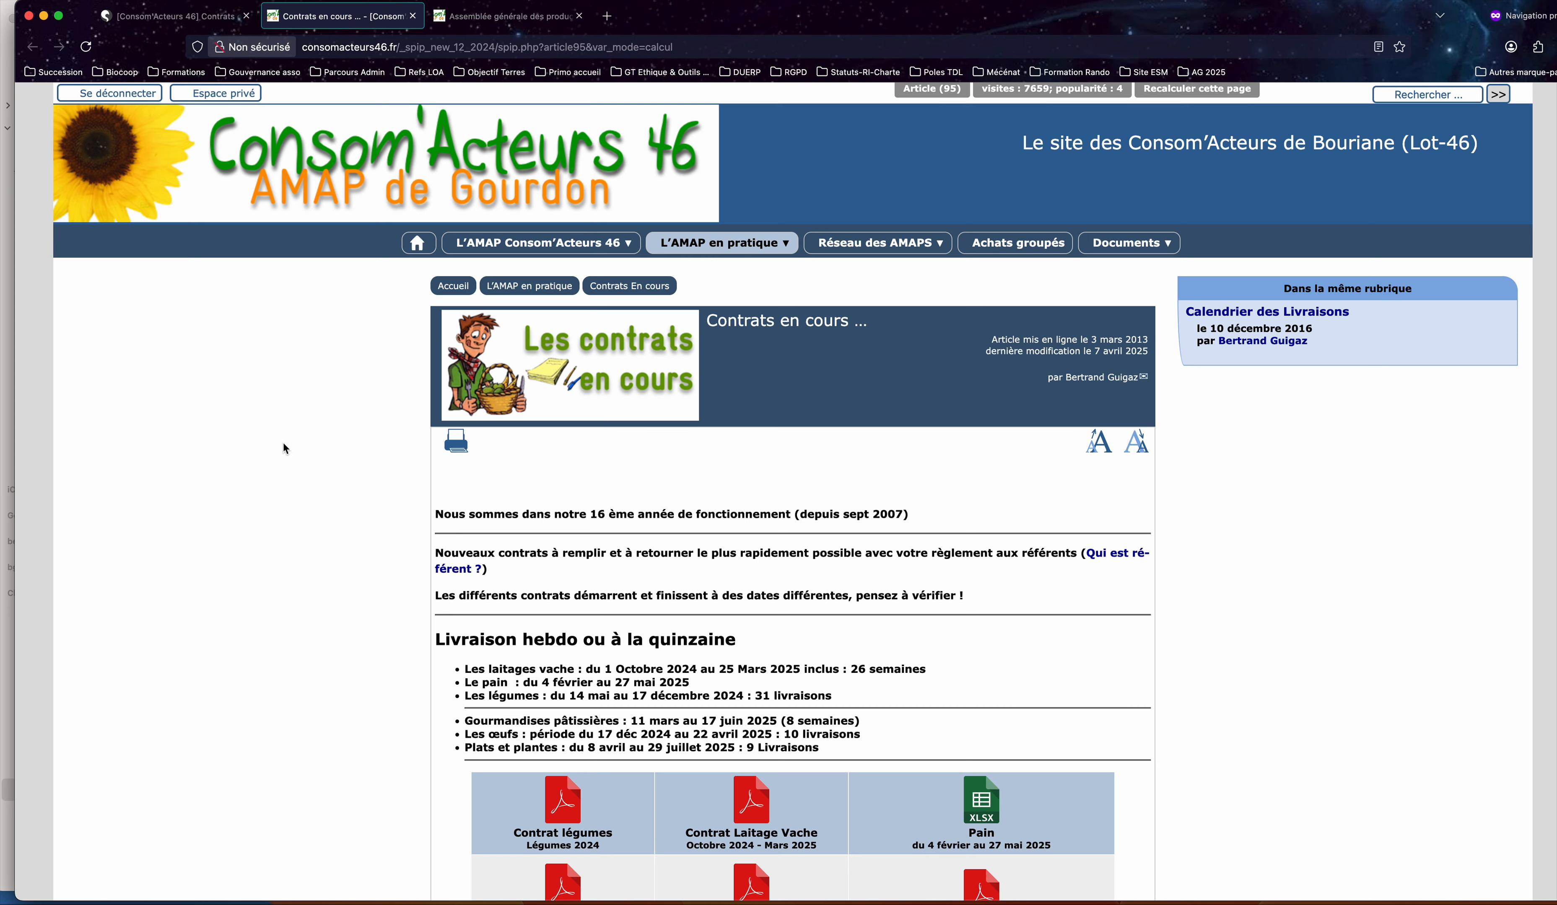
scroll(326, 436, "down", 5)
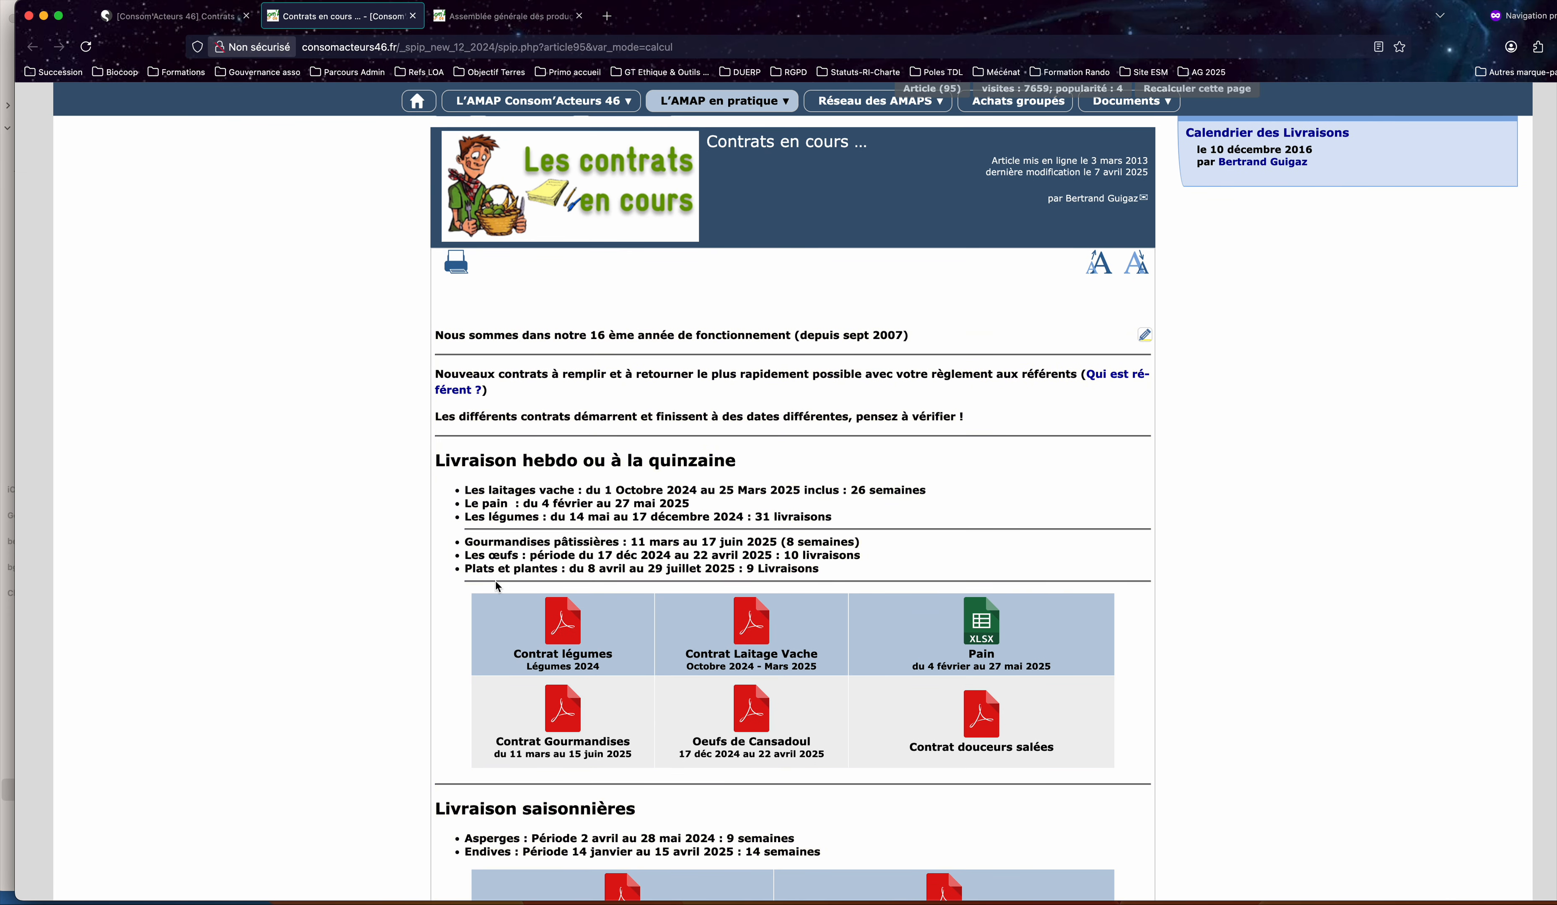
left_click_drag(450, 569, 837, 575)
scroll(870, 578, "down", 5)
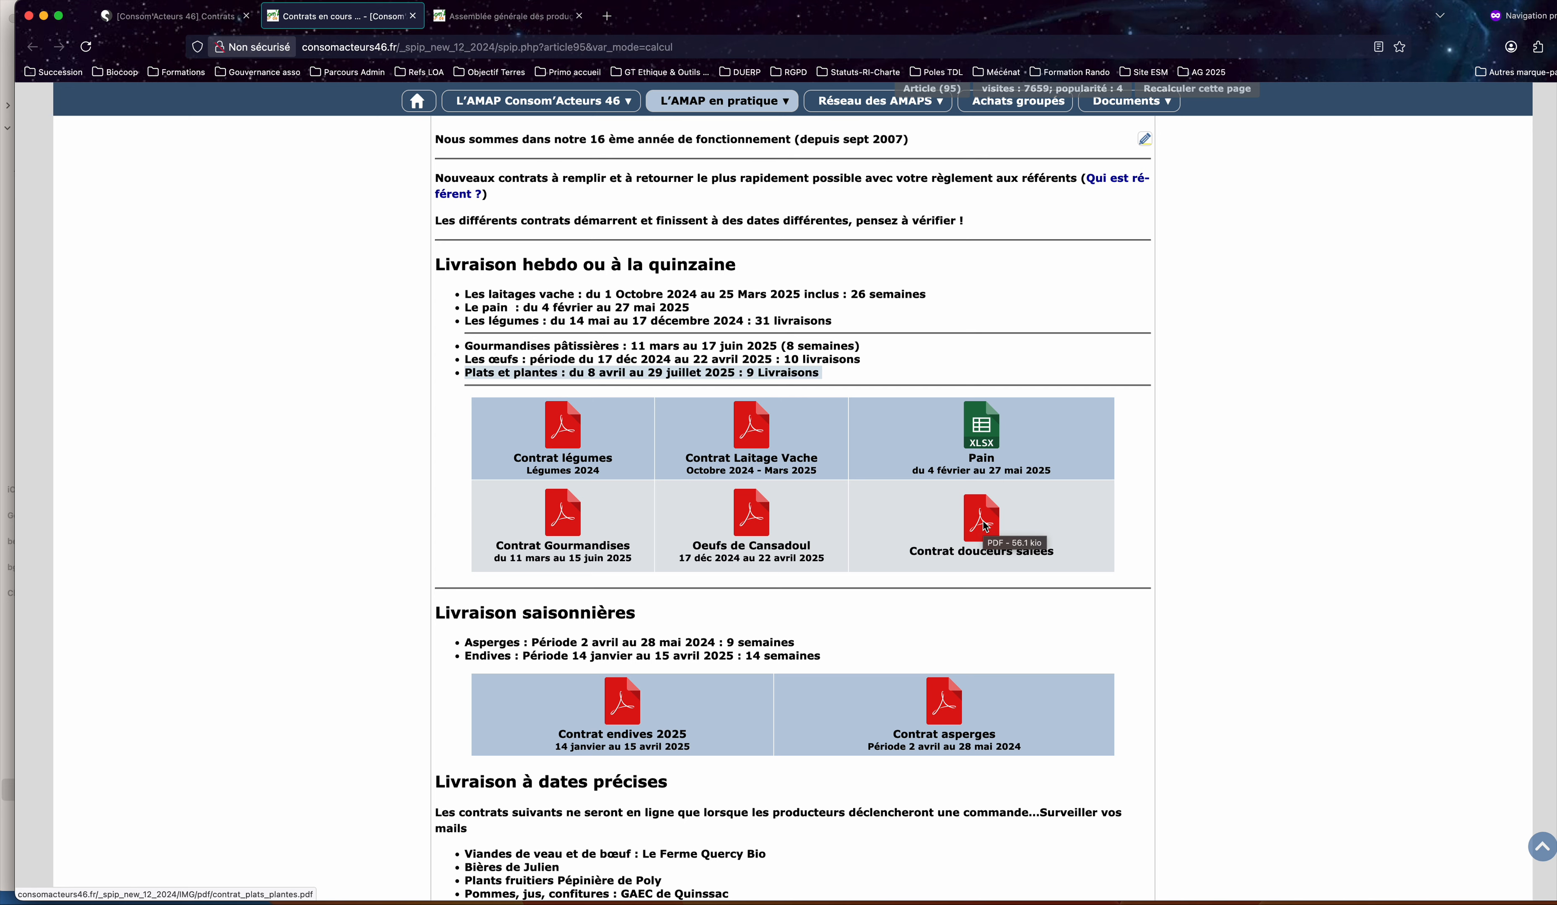
left_click(983, 522)
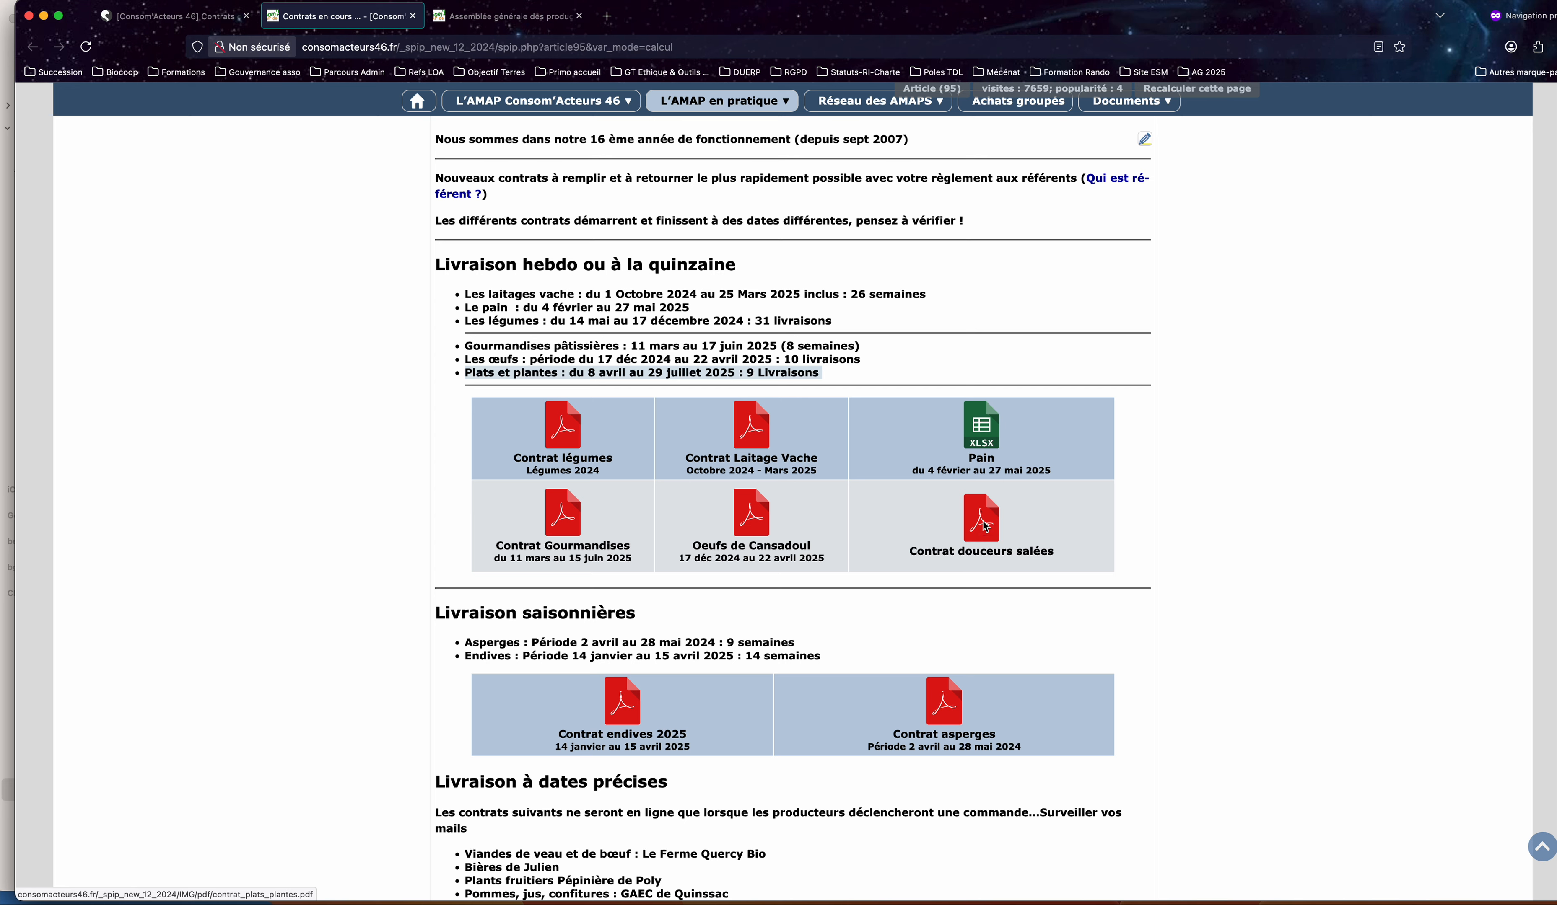